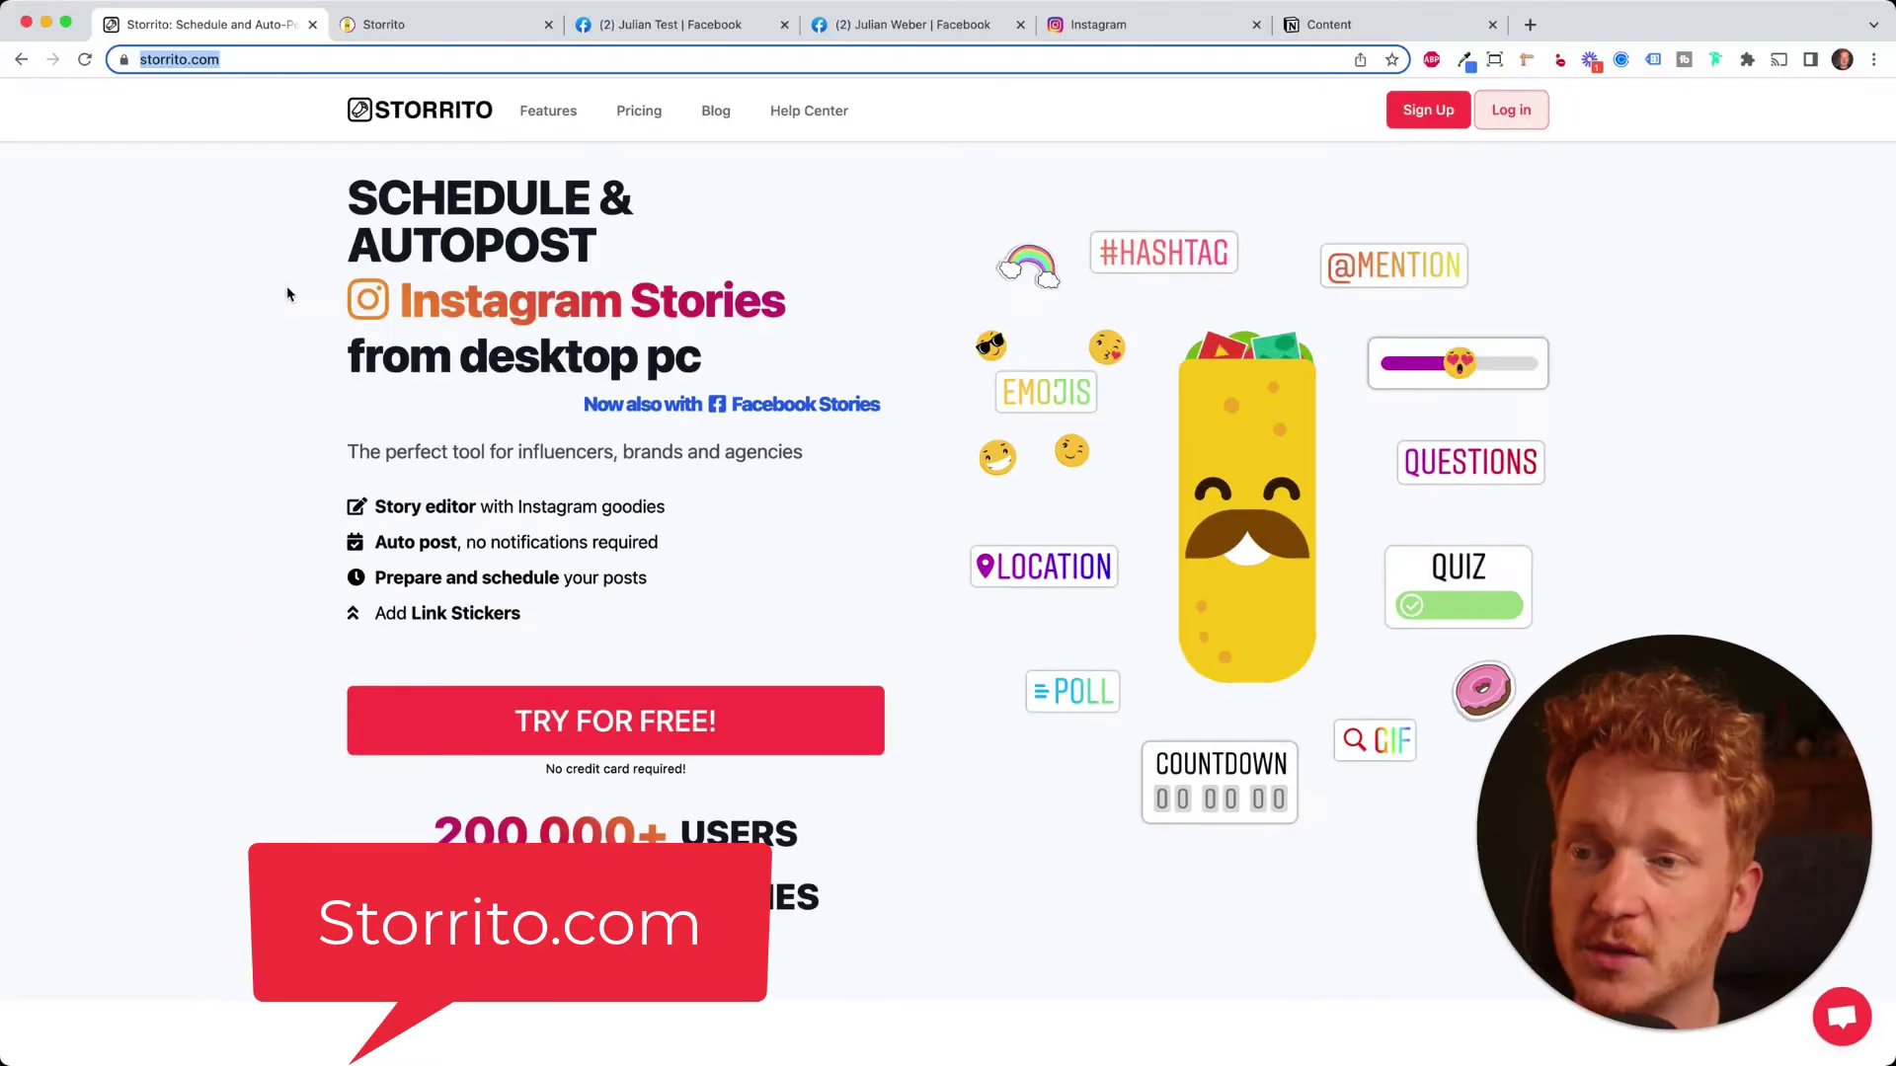
Open the free signup page, then return to the logged-in Storrito tab's Connect Instagram dialog
left_click(756, 742)
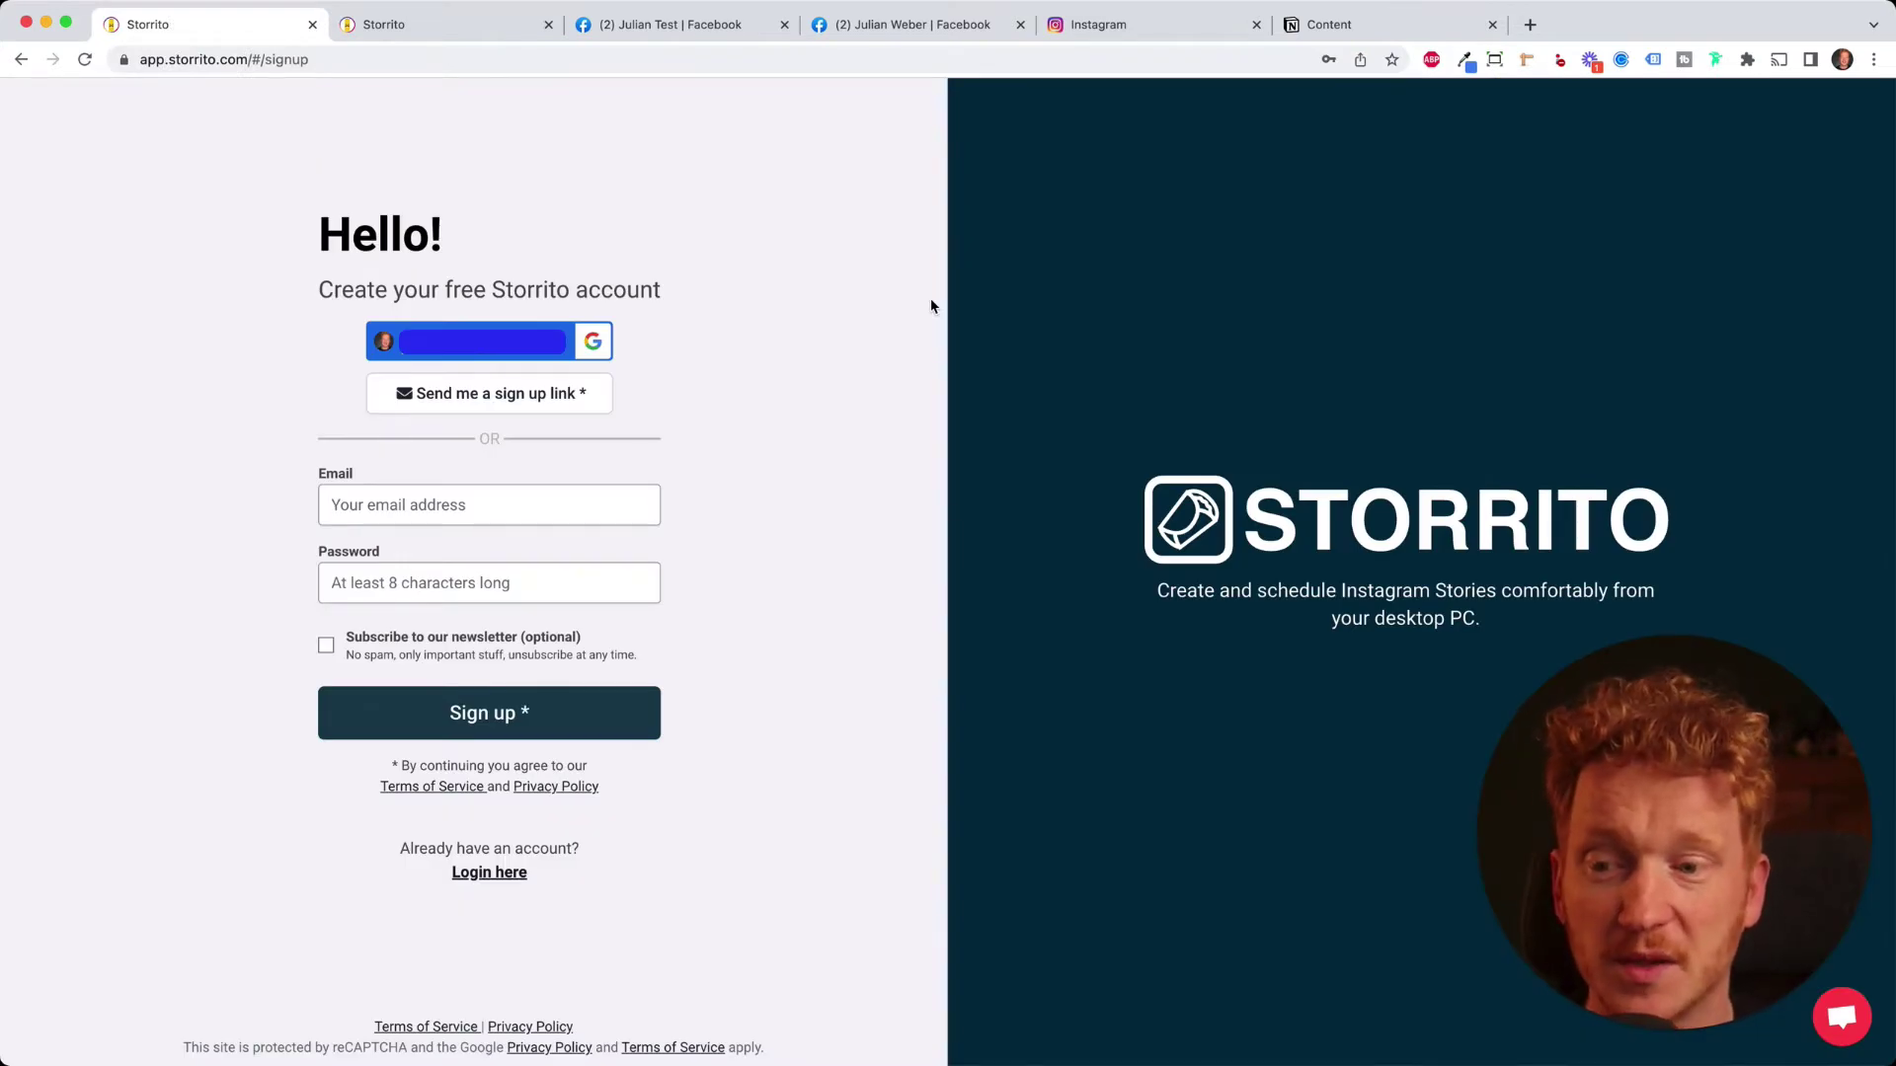
key("ctrl+Tab")
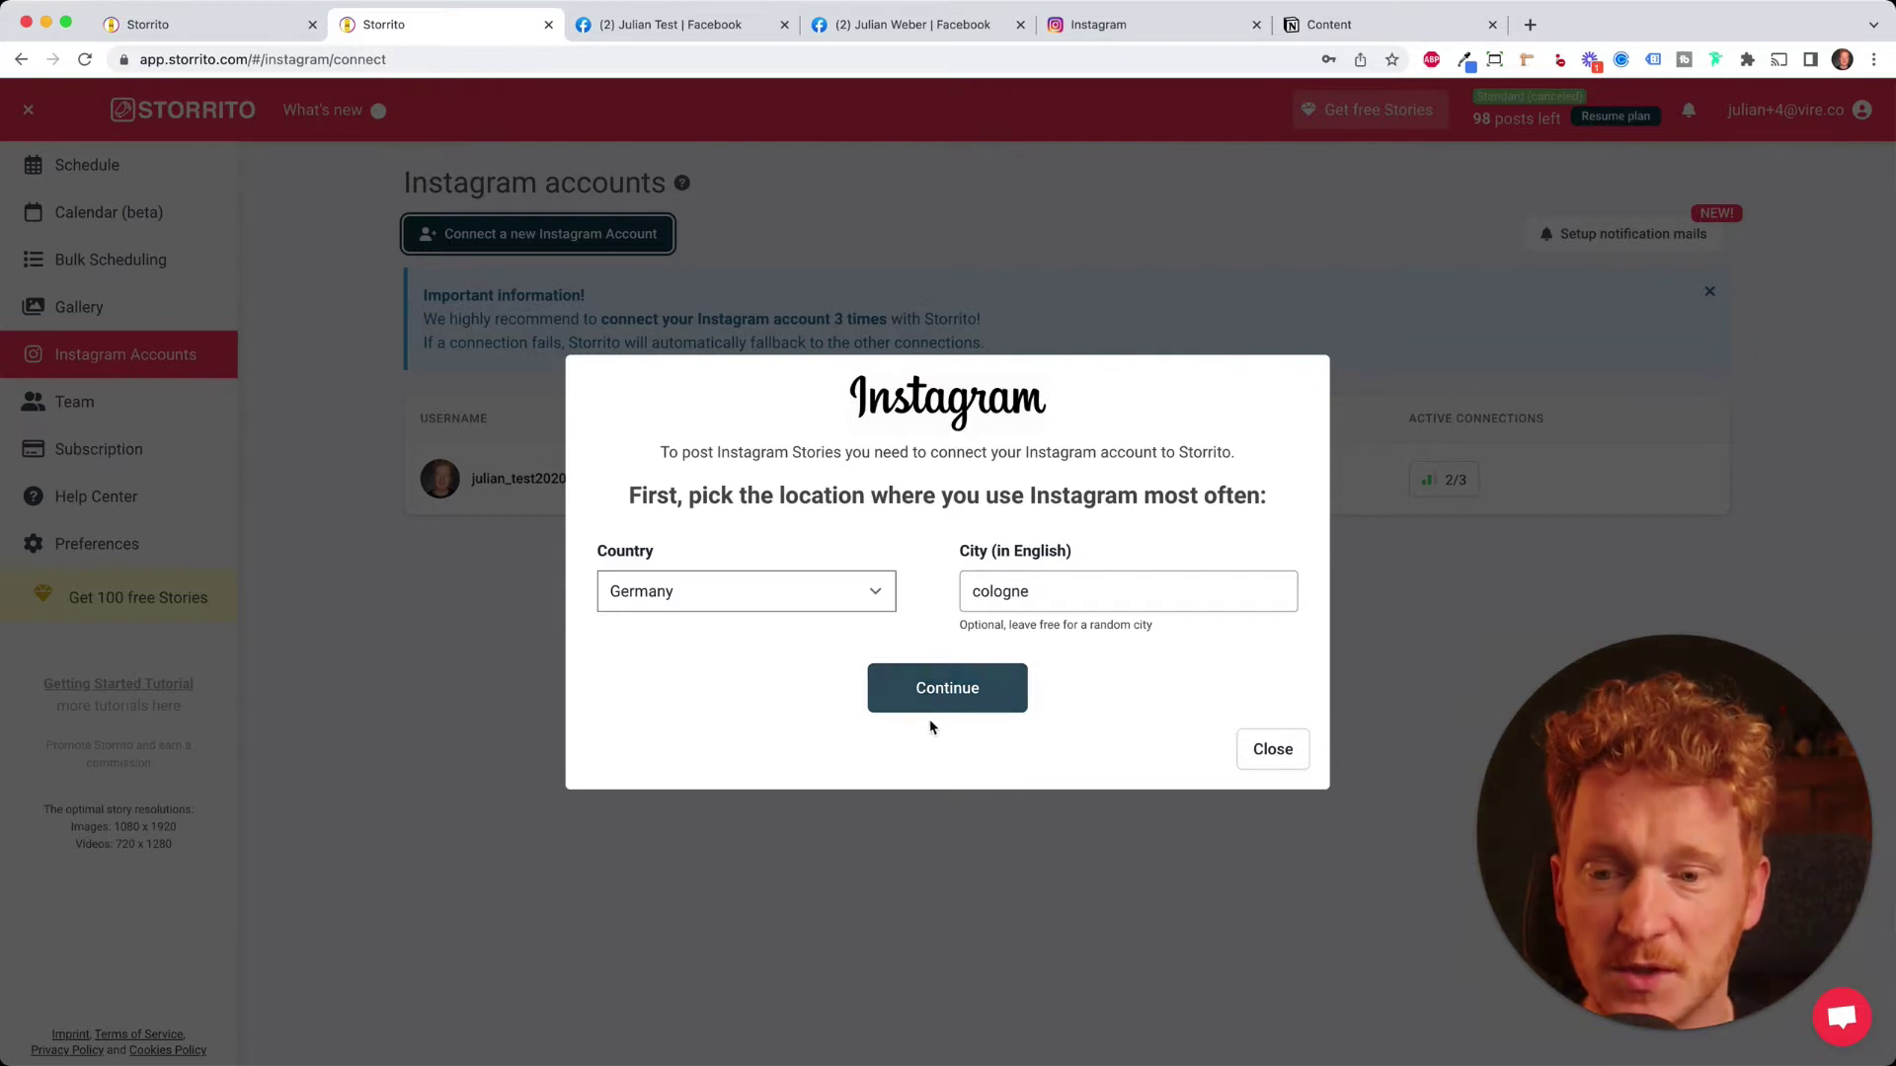
Continue past the Instagram connect dialog to finish connecting the account
left_click(951, 688)
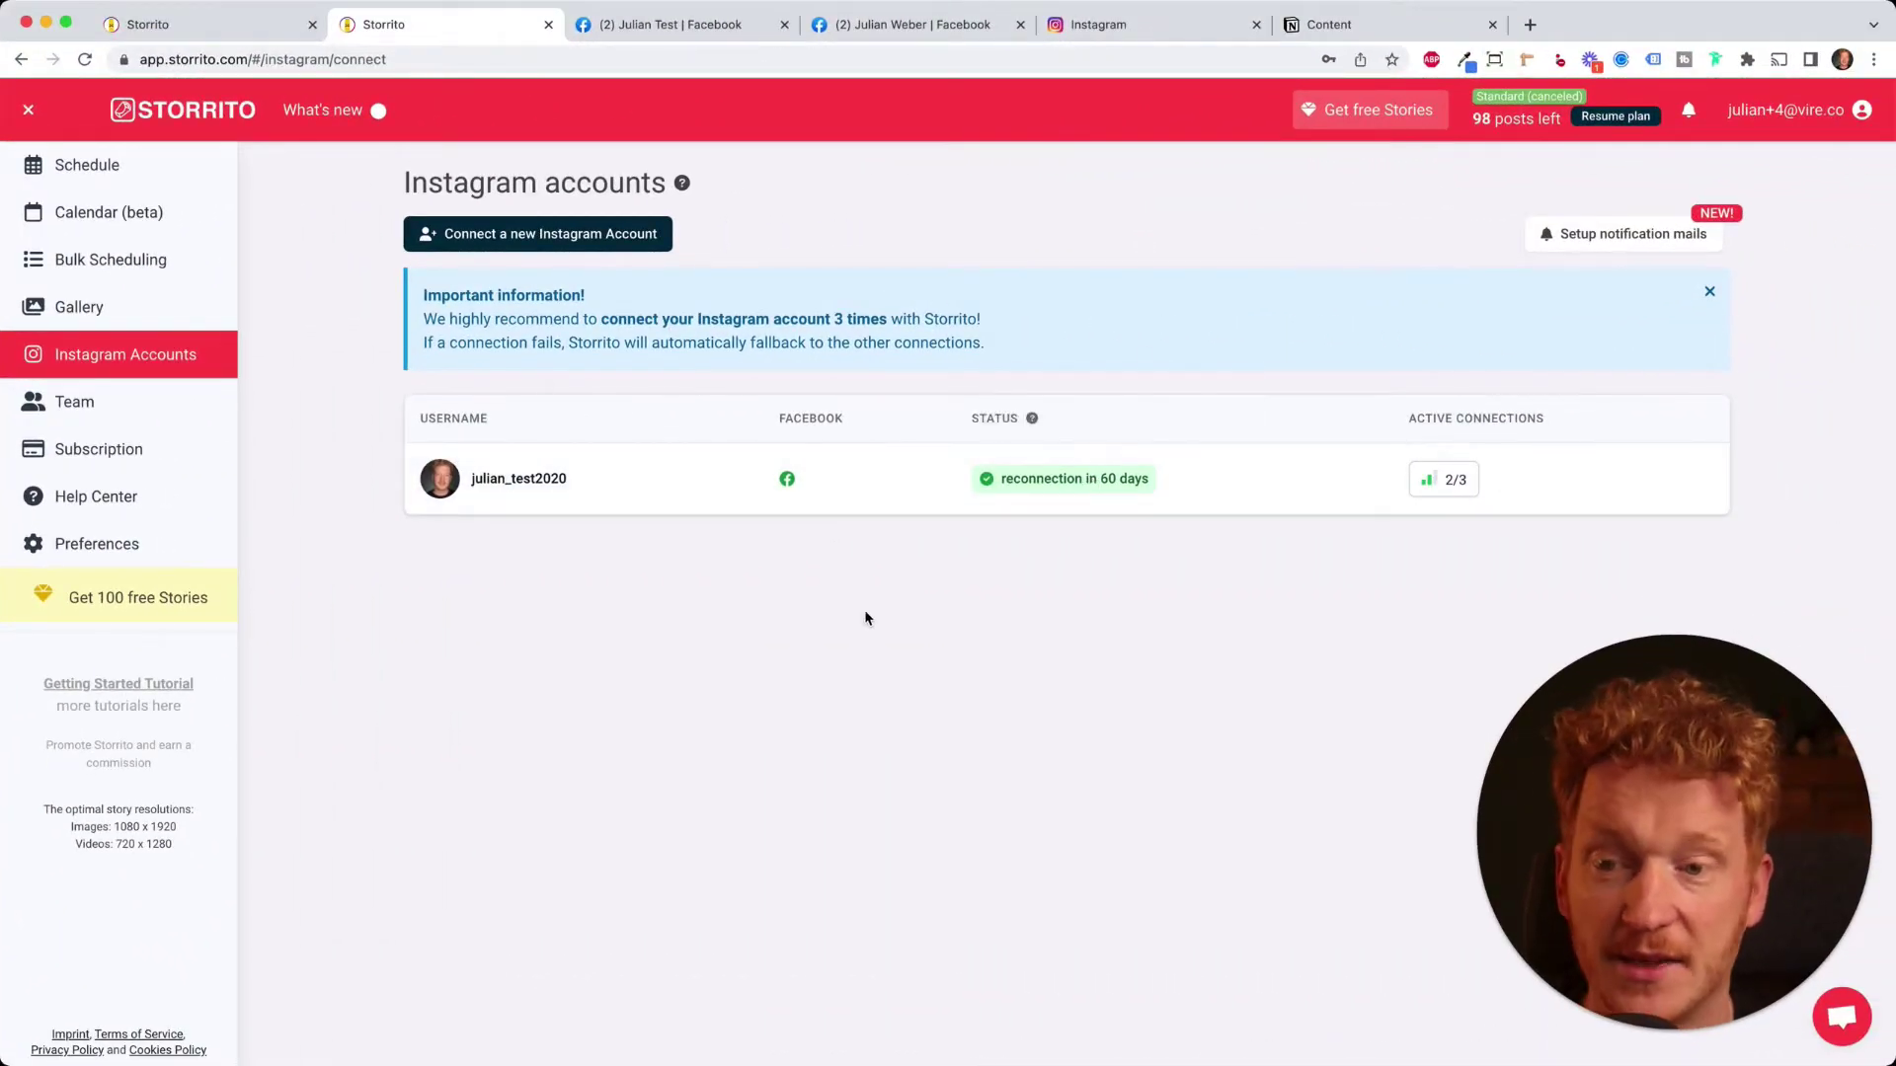
Upload the beach photo into the Storrito Gallery as 'image 1 Kopie'
left_click(123, 307)
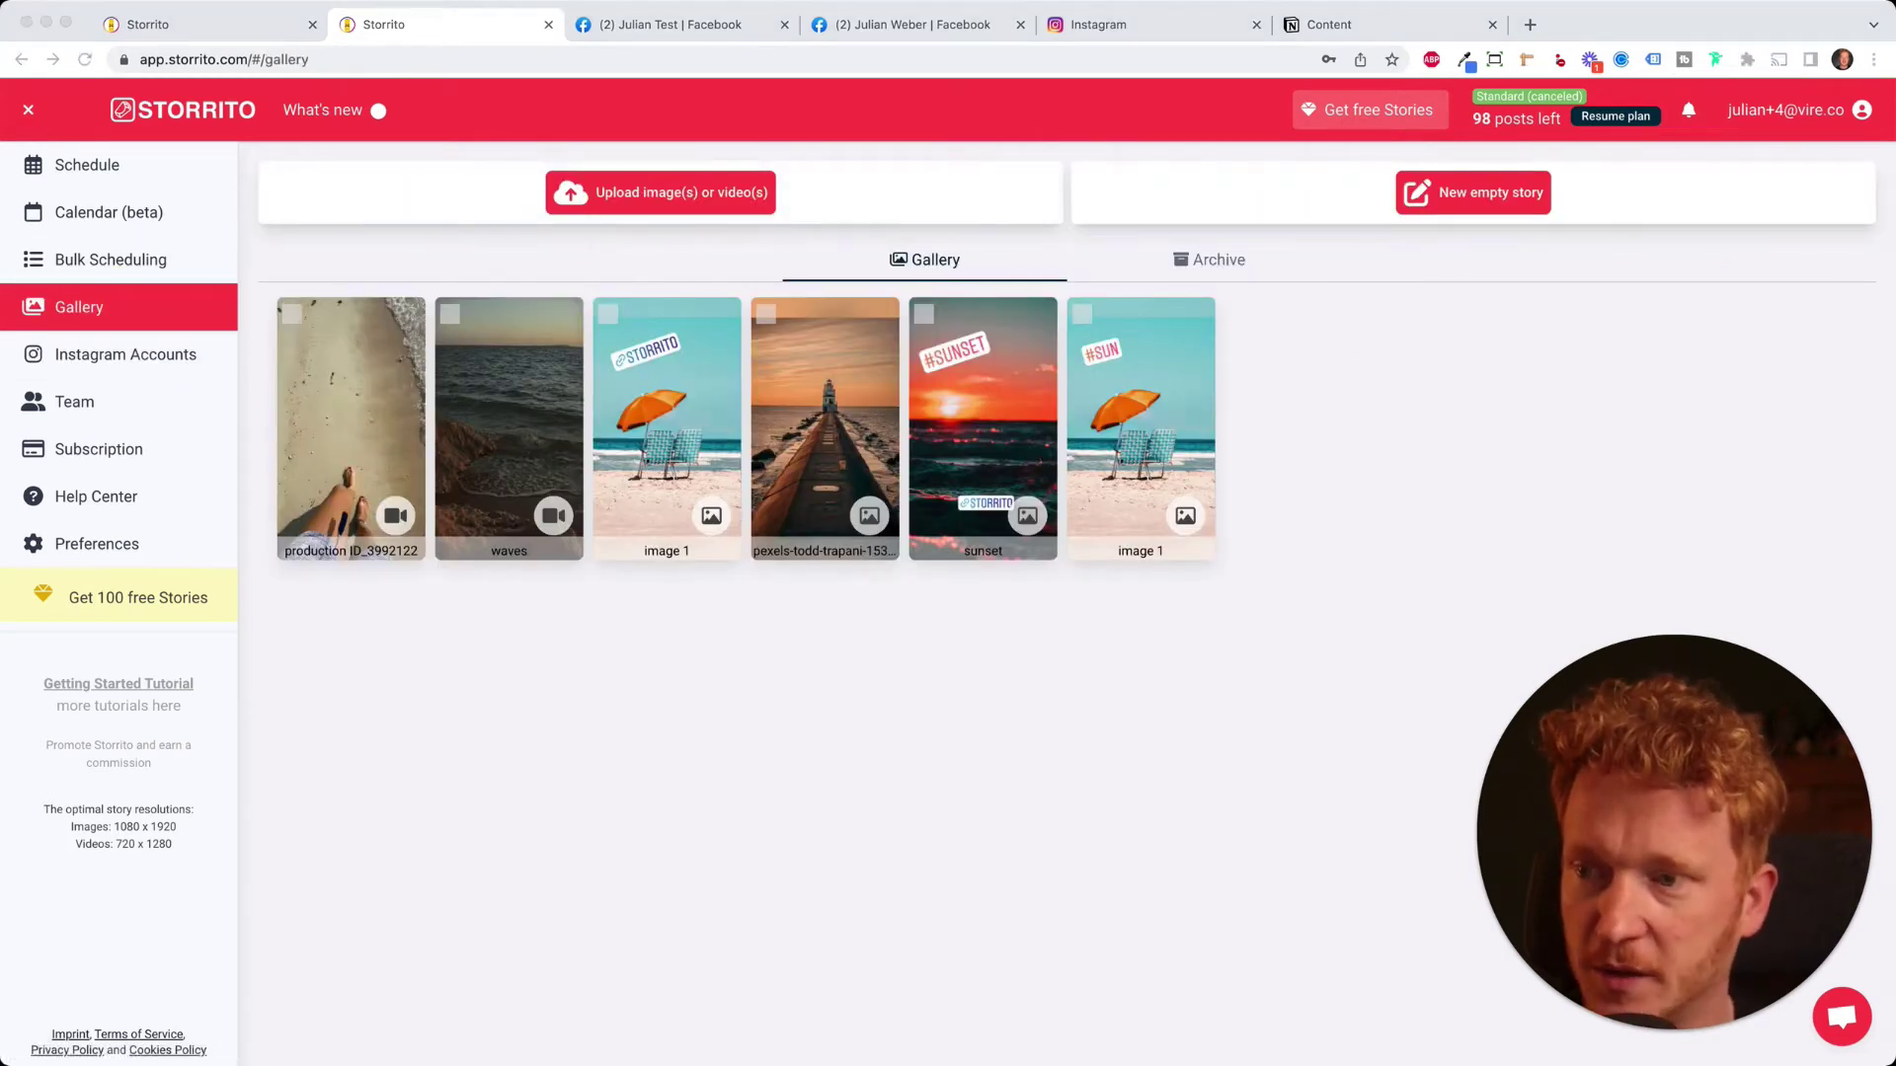
left_click_drag(338, 381, 465, 411)
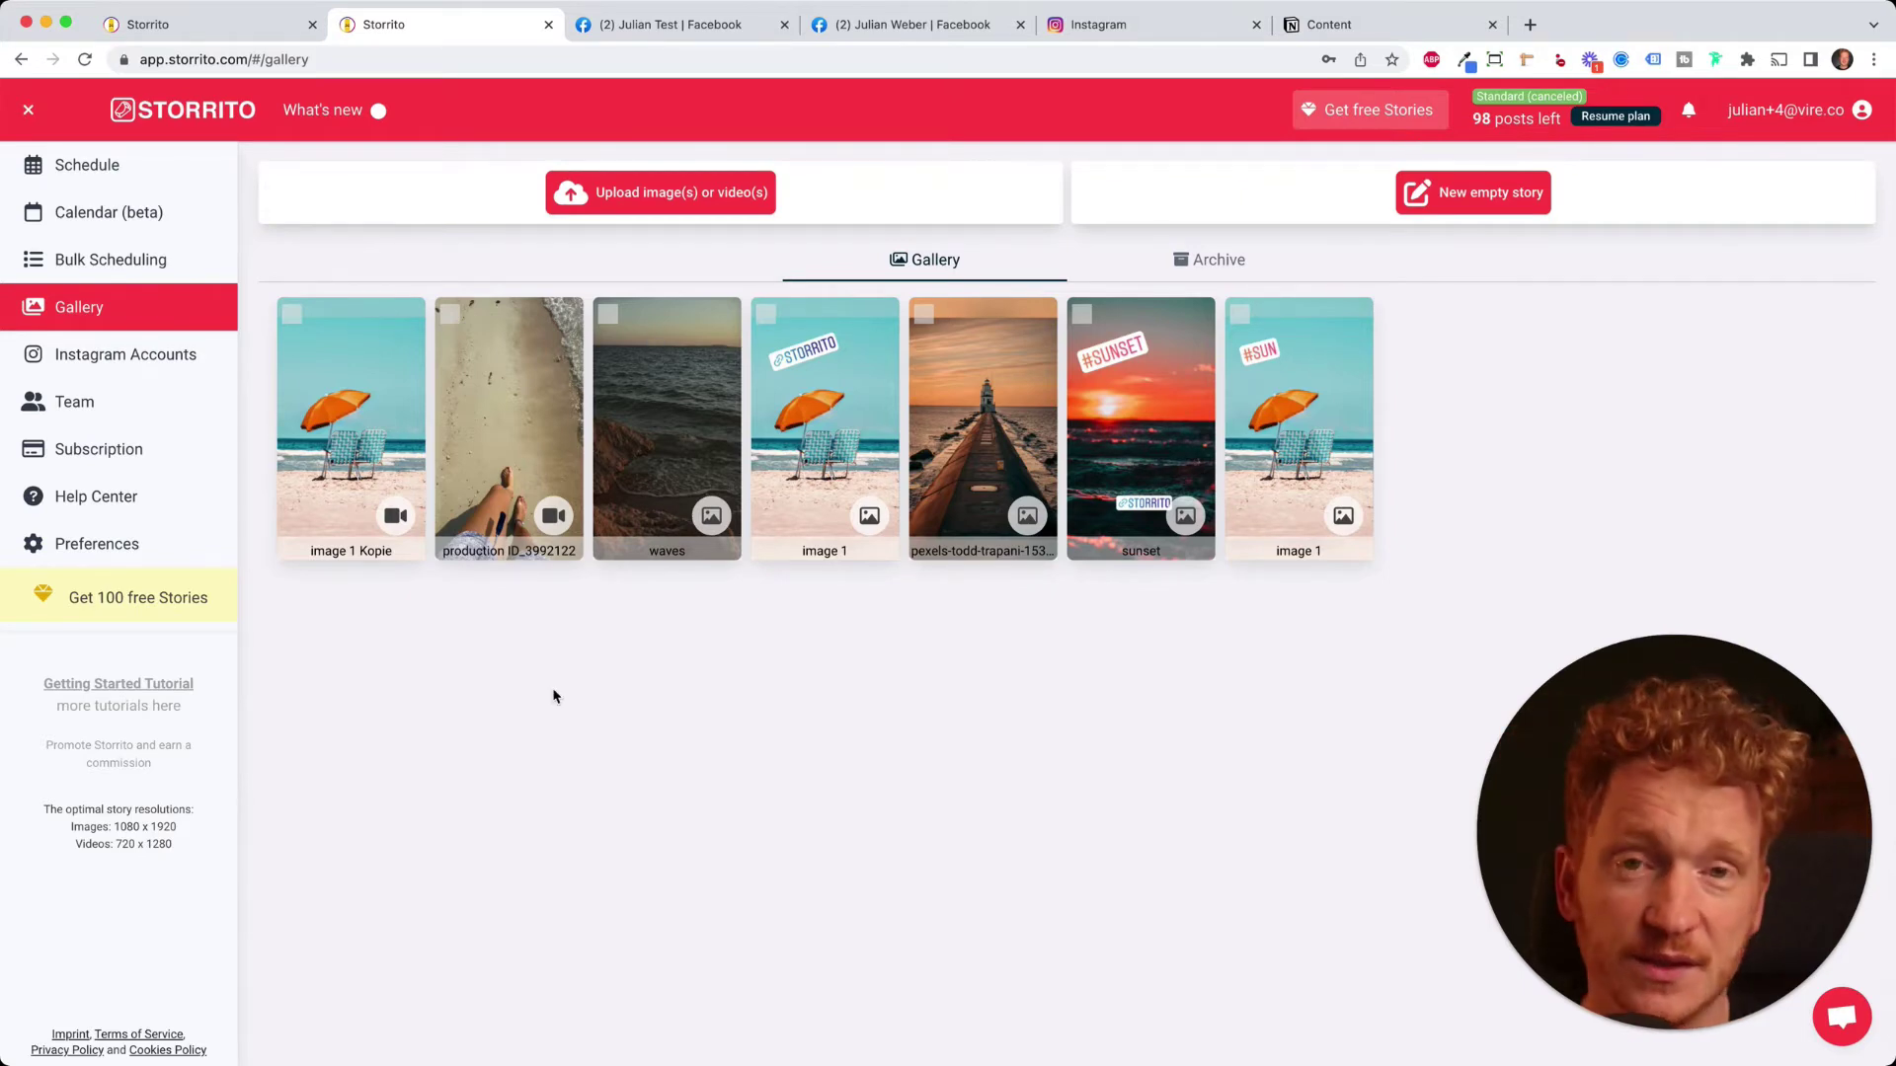
Open the 'image 1 Kopie' beach photo for editing in the story editor
left_click(310, 412)
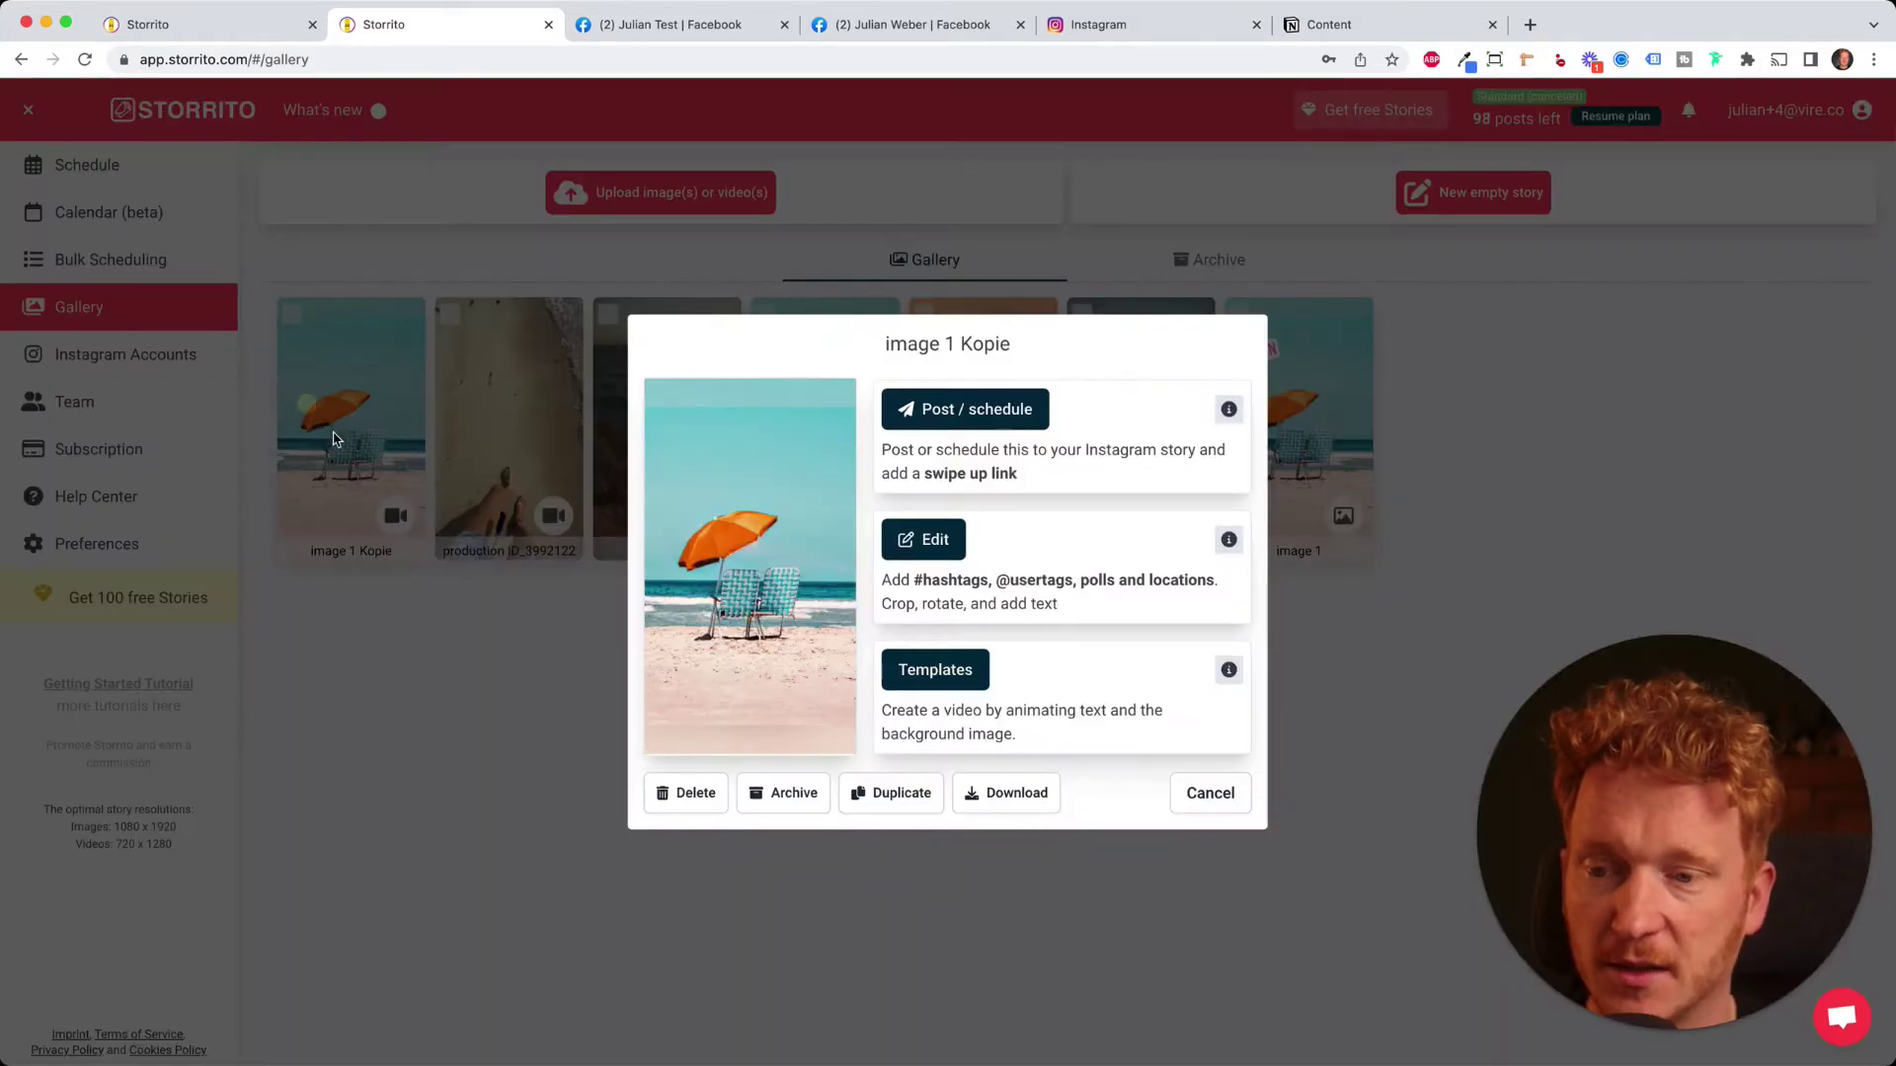
left_click(944, 544)
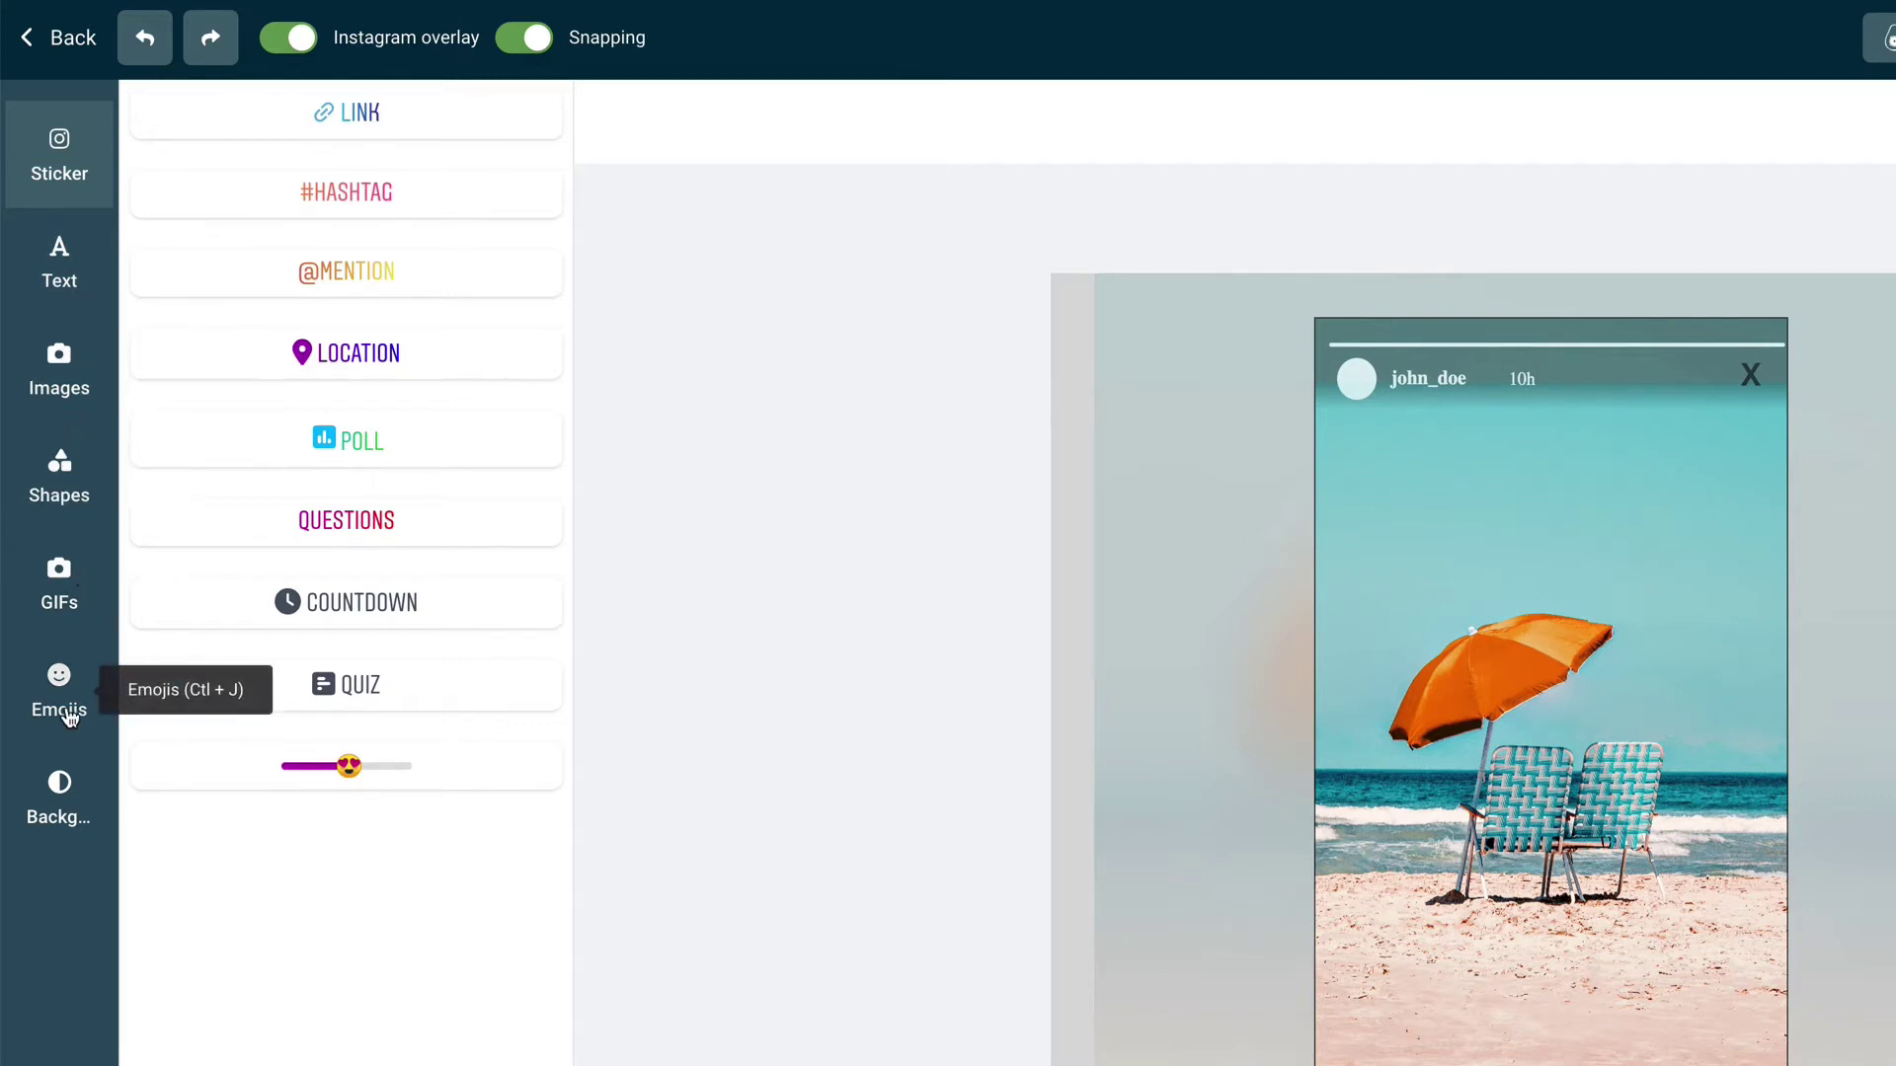
Add a #SUN hashtag sticker to the beach photo and shrink it slightly
left_click(375, 191)
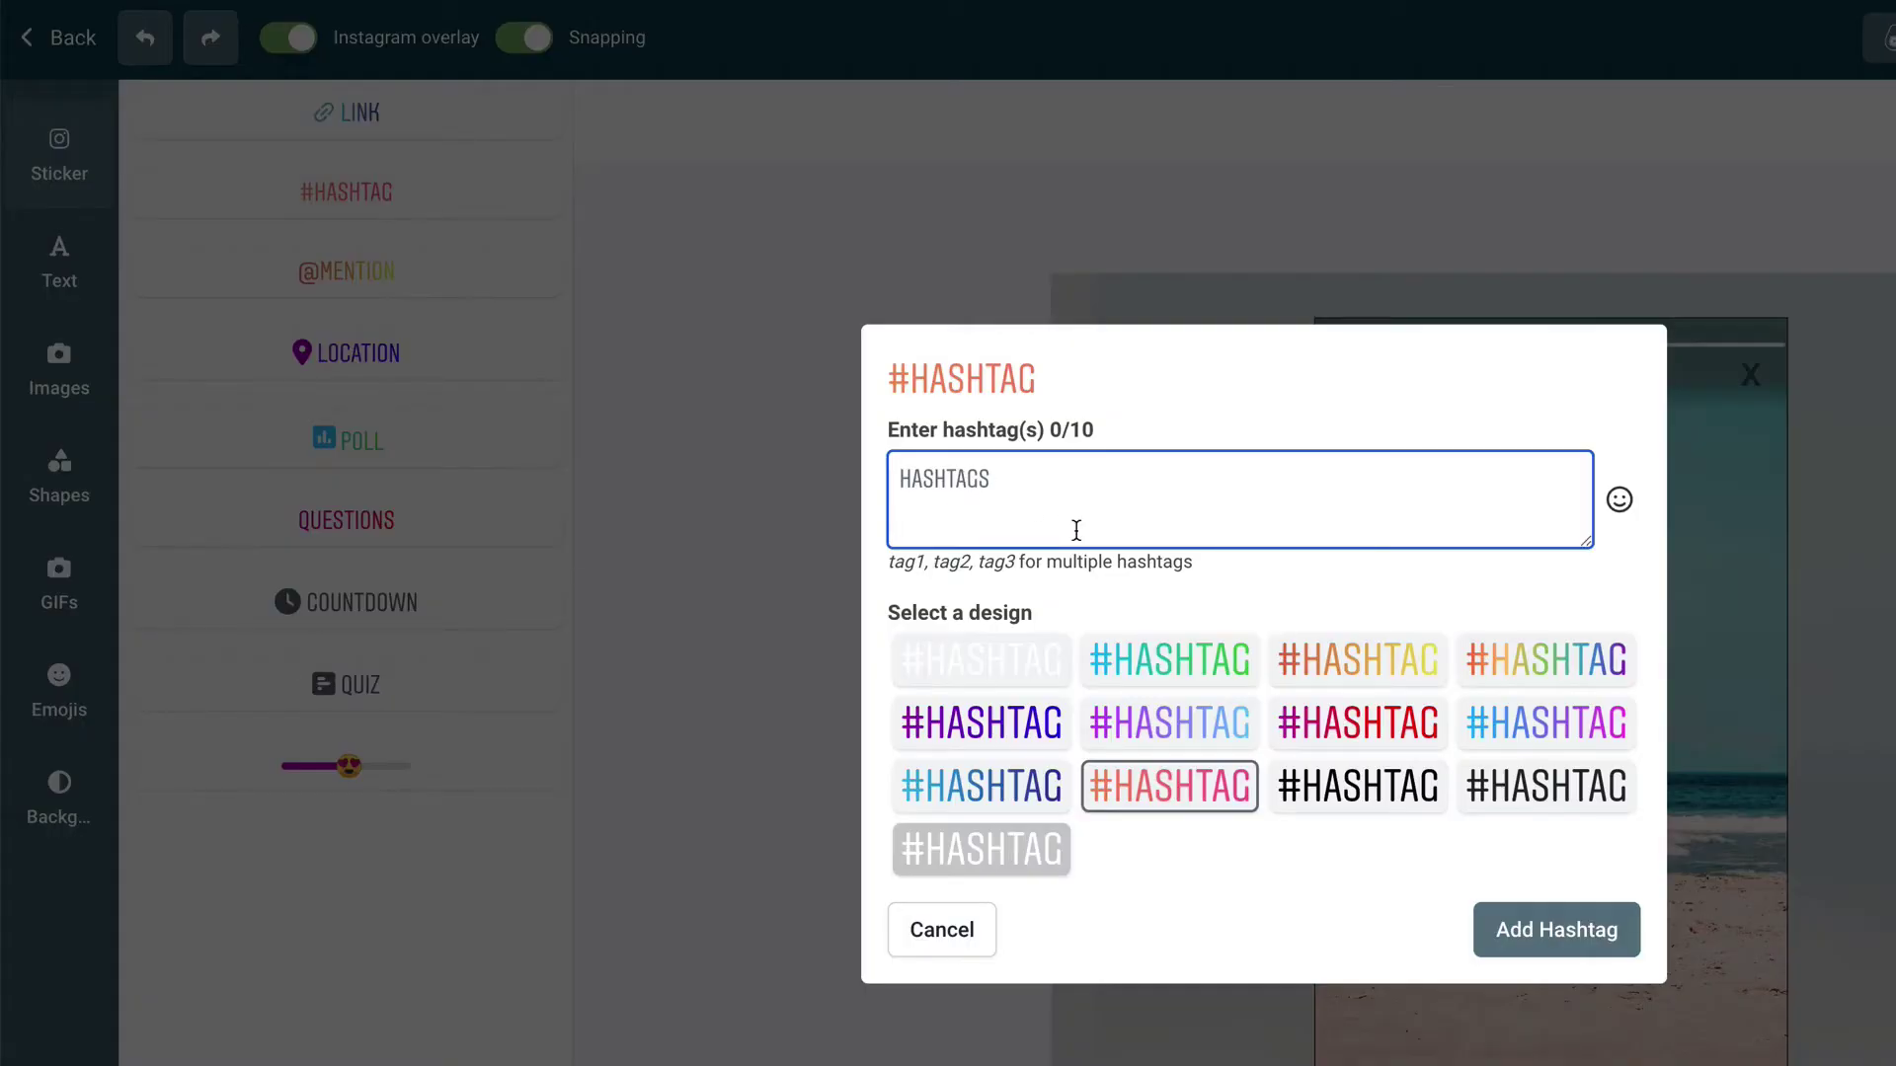
type("SUN")
left_click(1556, 929)
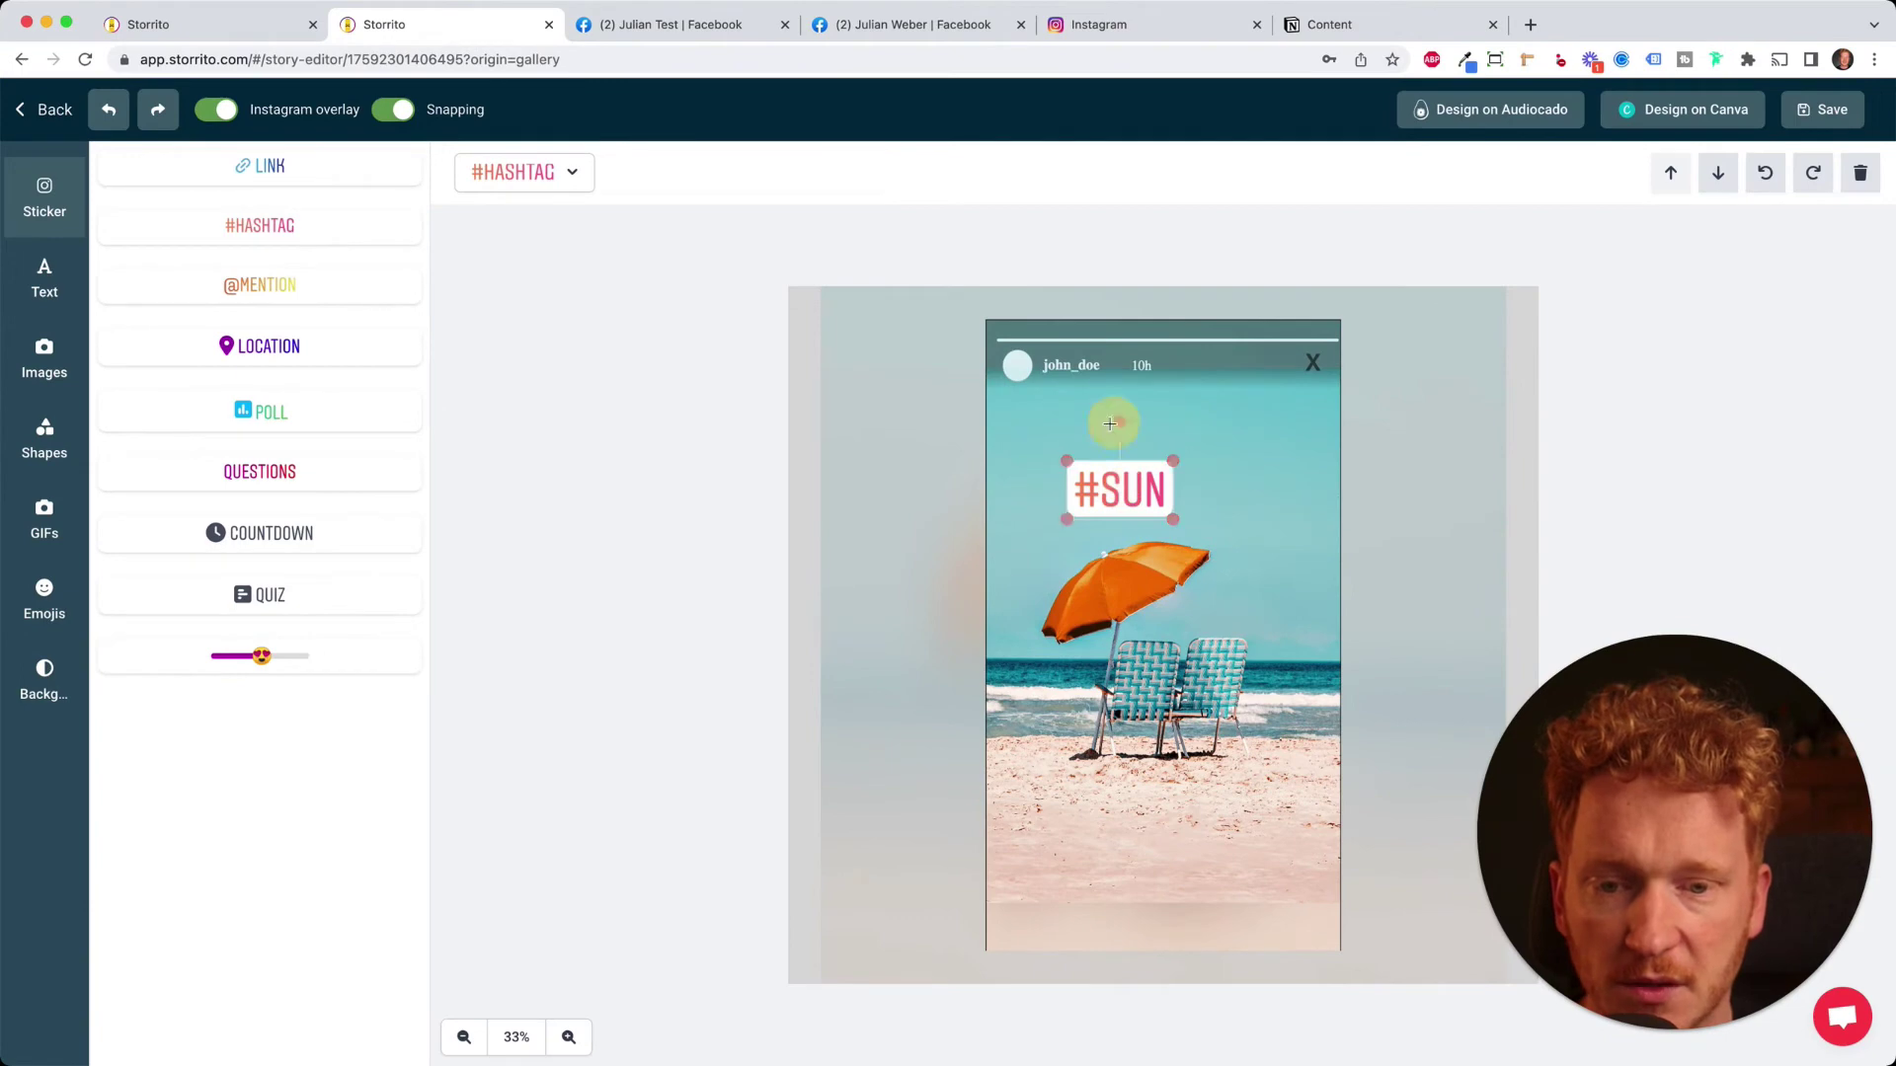
left_click_drag(1110, 424, 1118, 466)
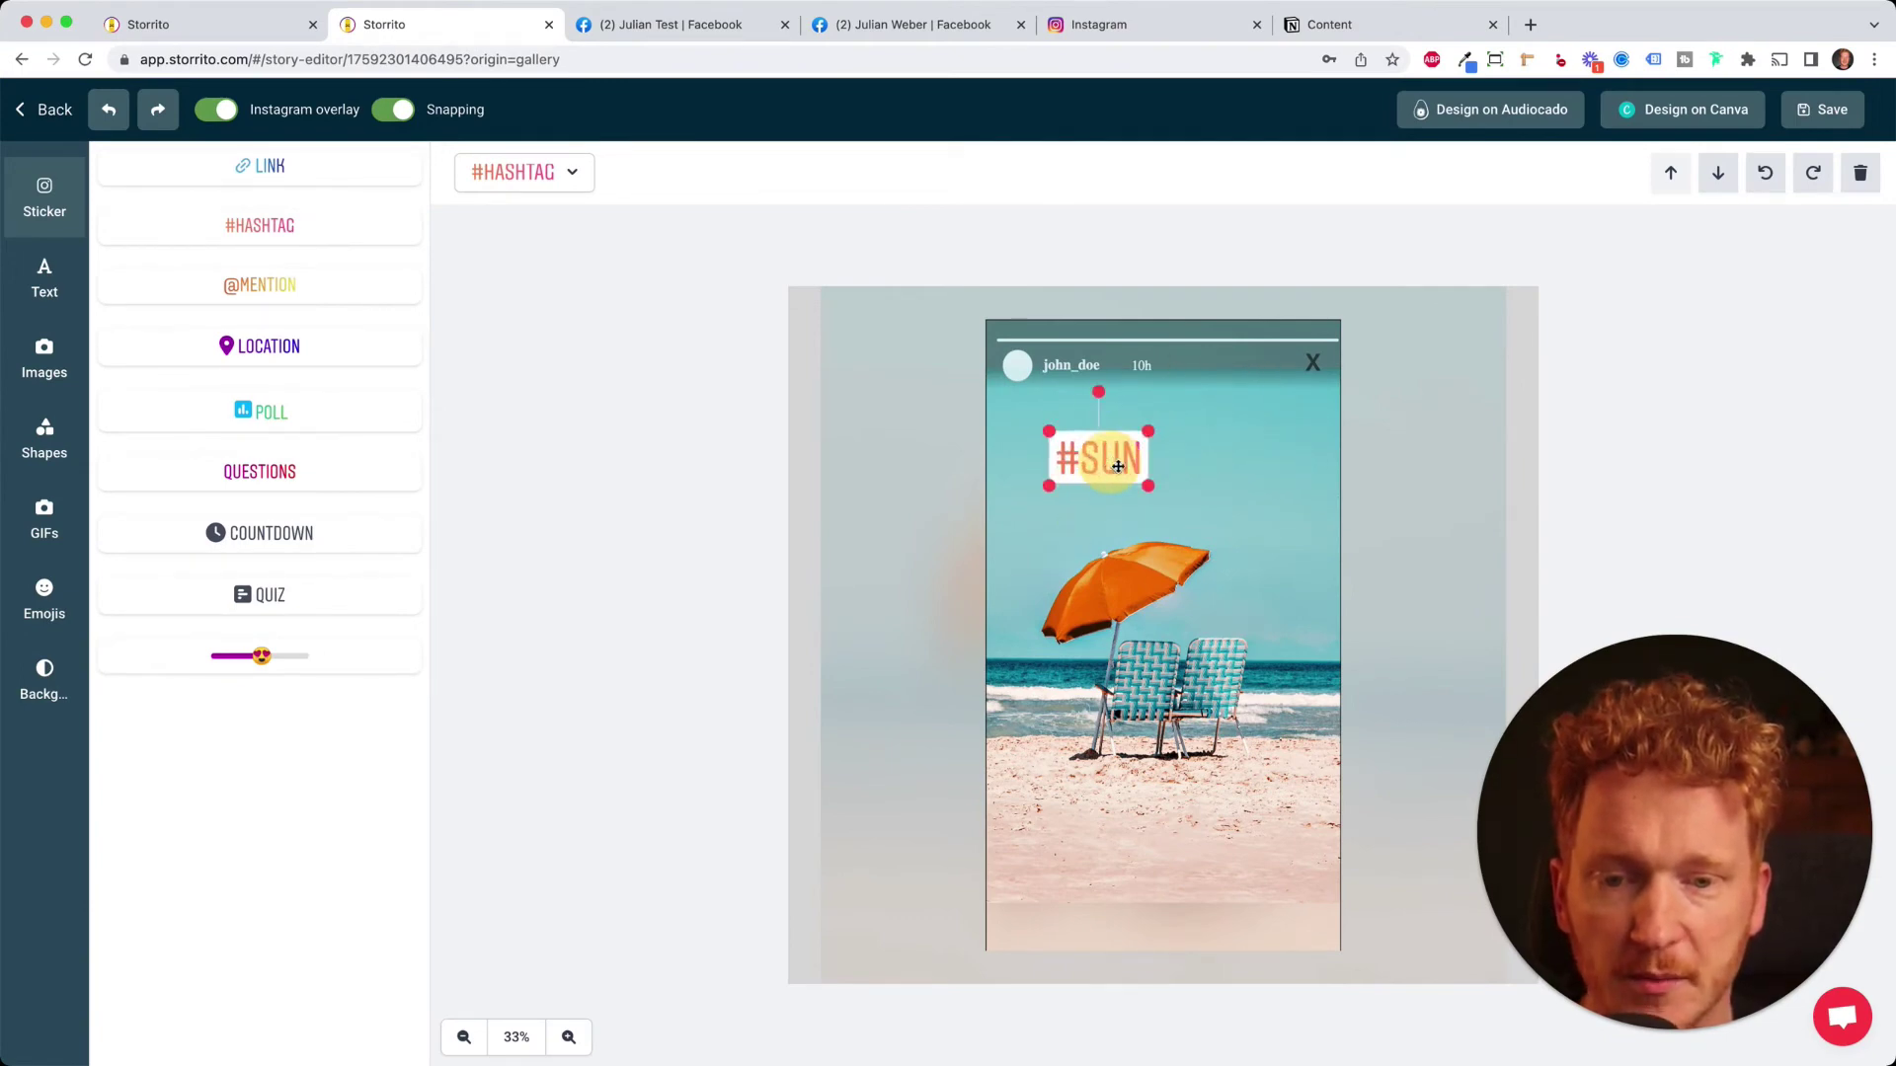
Dismiss the Canva editor and tilt the #SUN sticker slightly counter-clockwise
left_click(1676, 118)
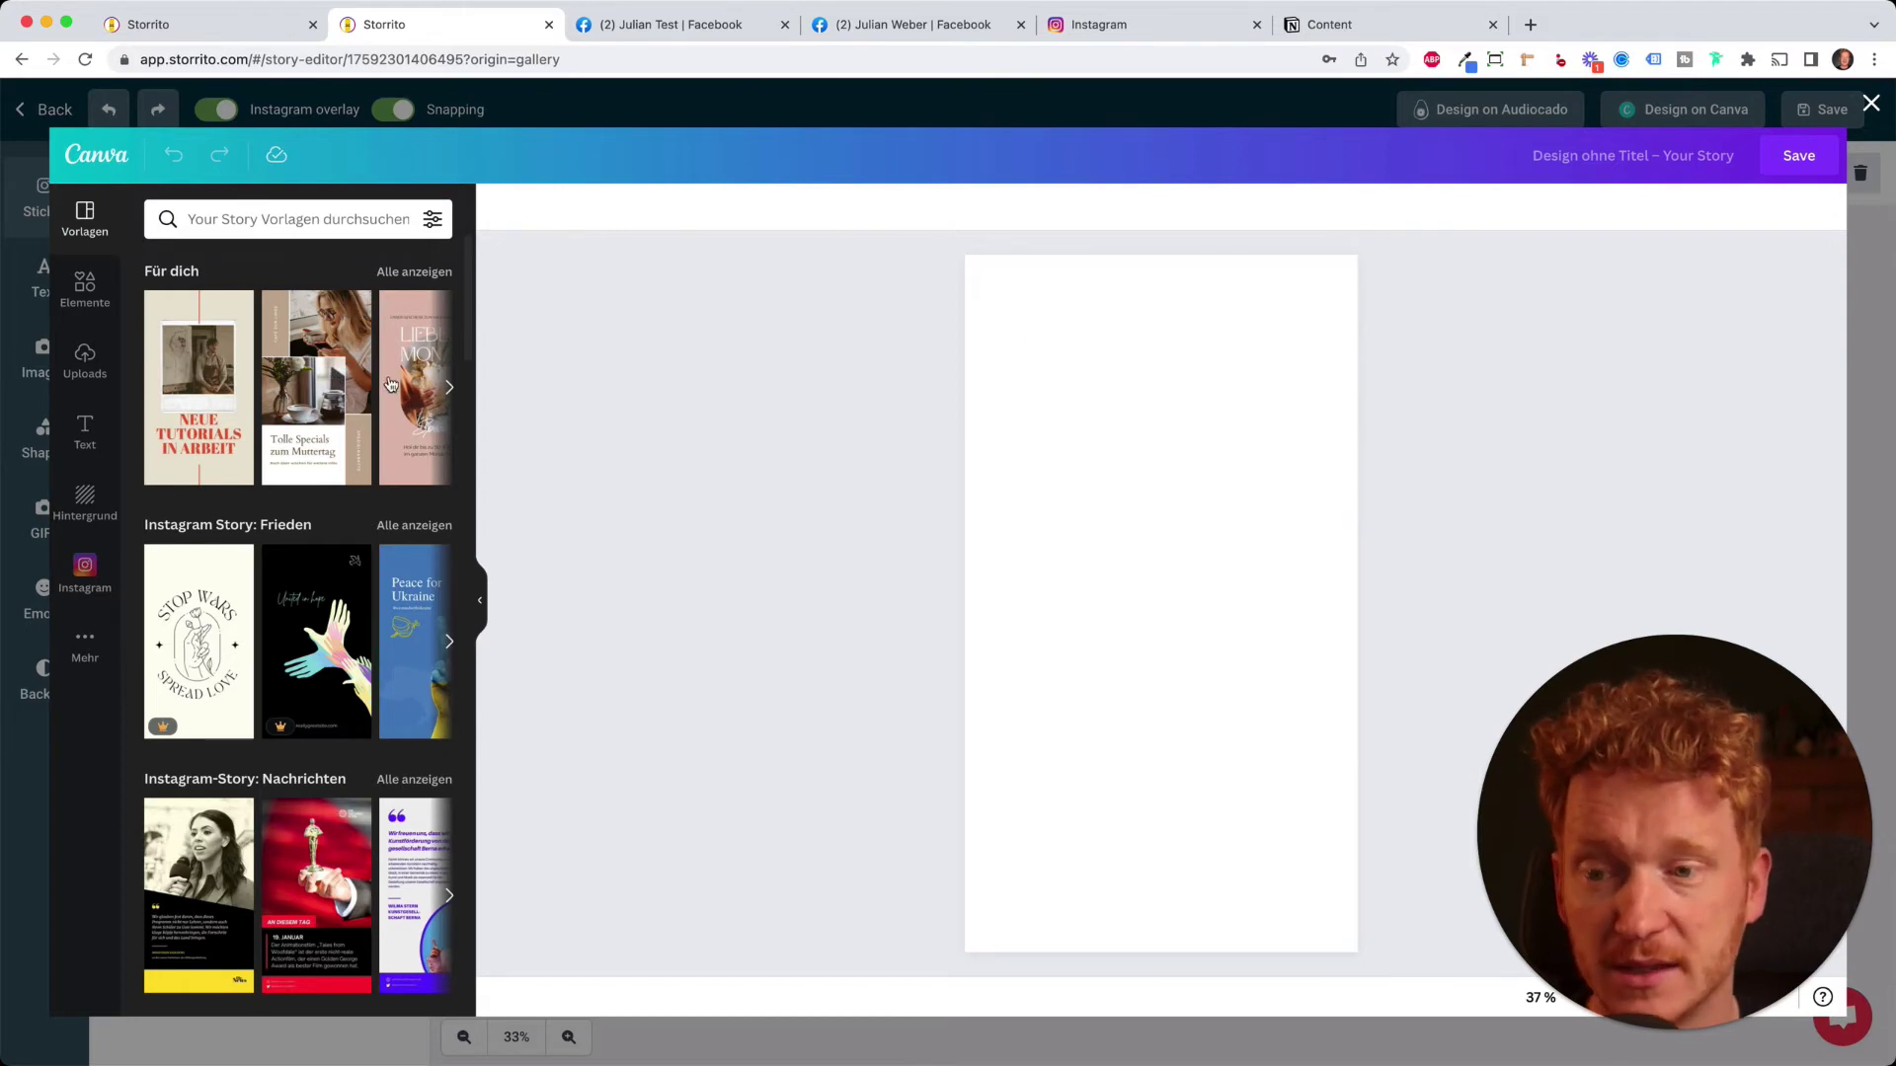
left_click(1871, 103)
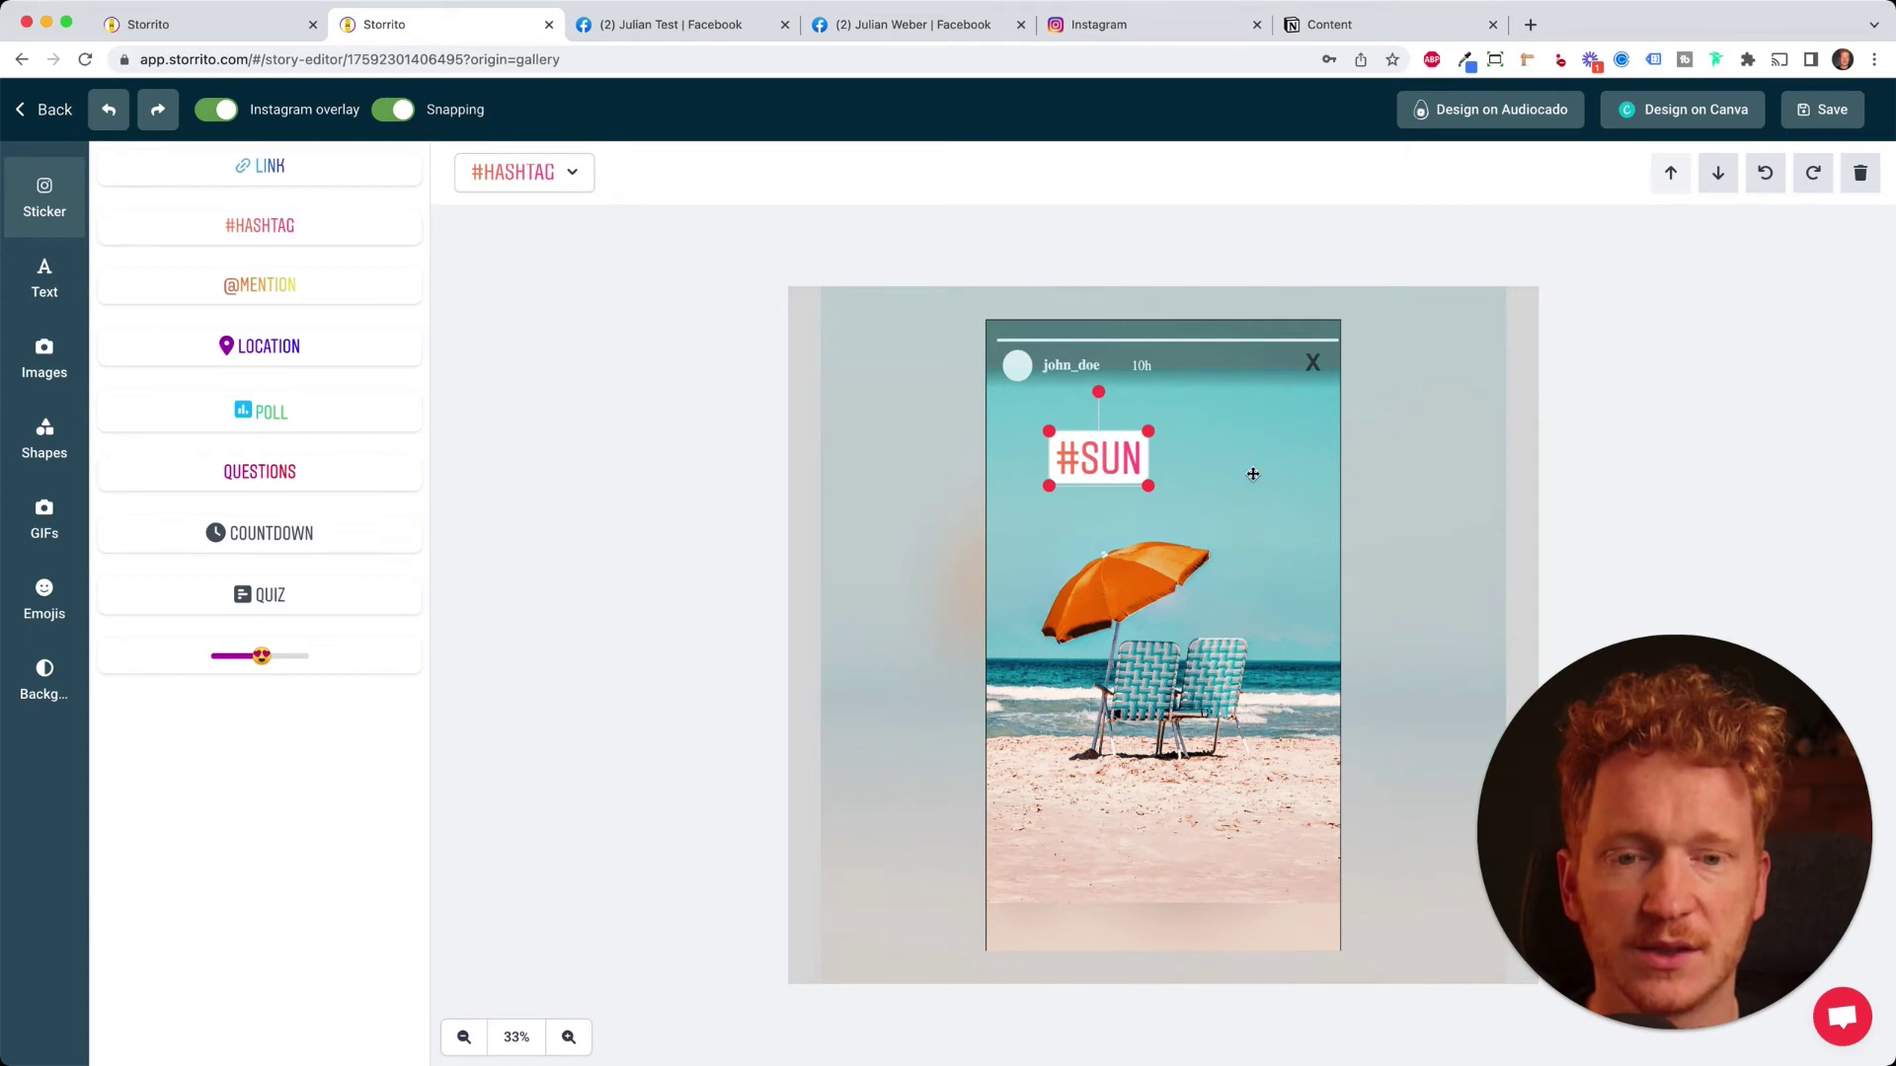
left_click_drag(1098, 392, 1086, 393)
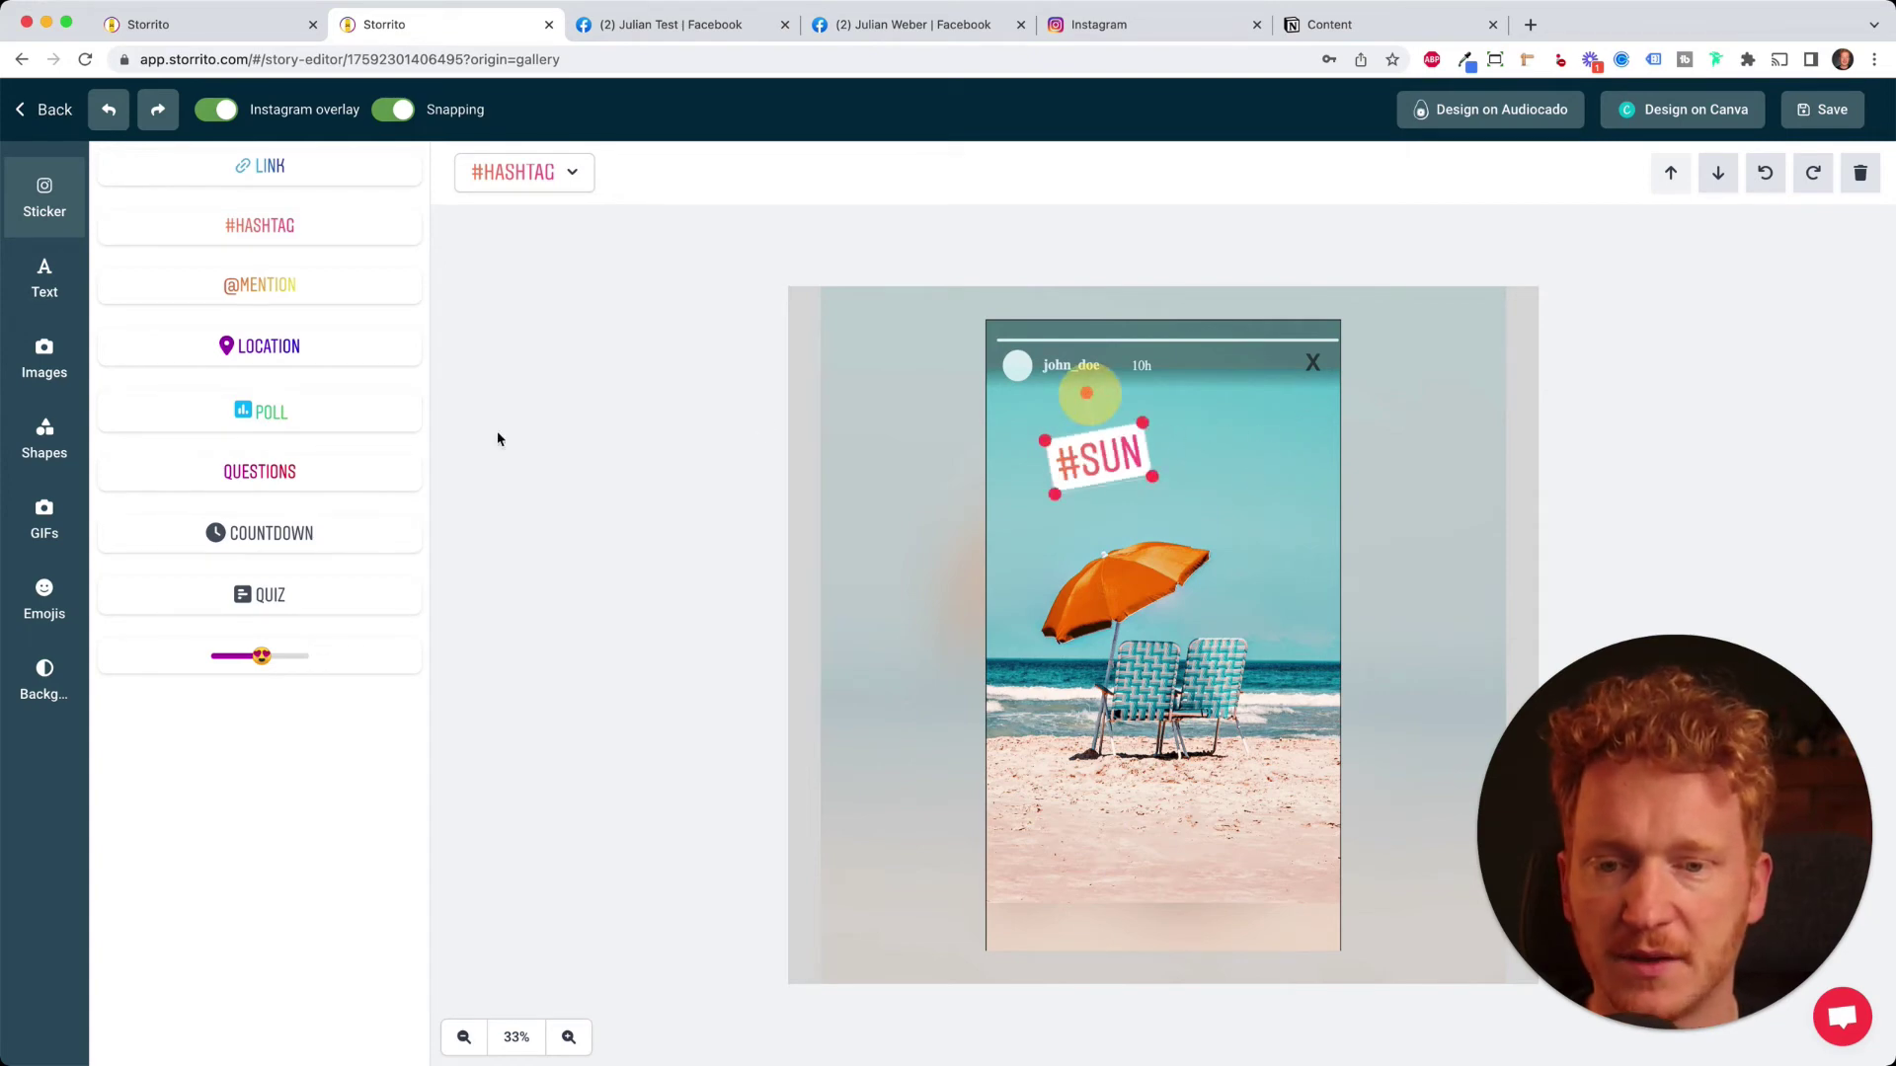
Save the edited story and bring up its Post / schedule page
left_click(1797, 127)
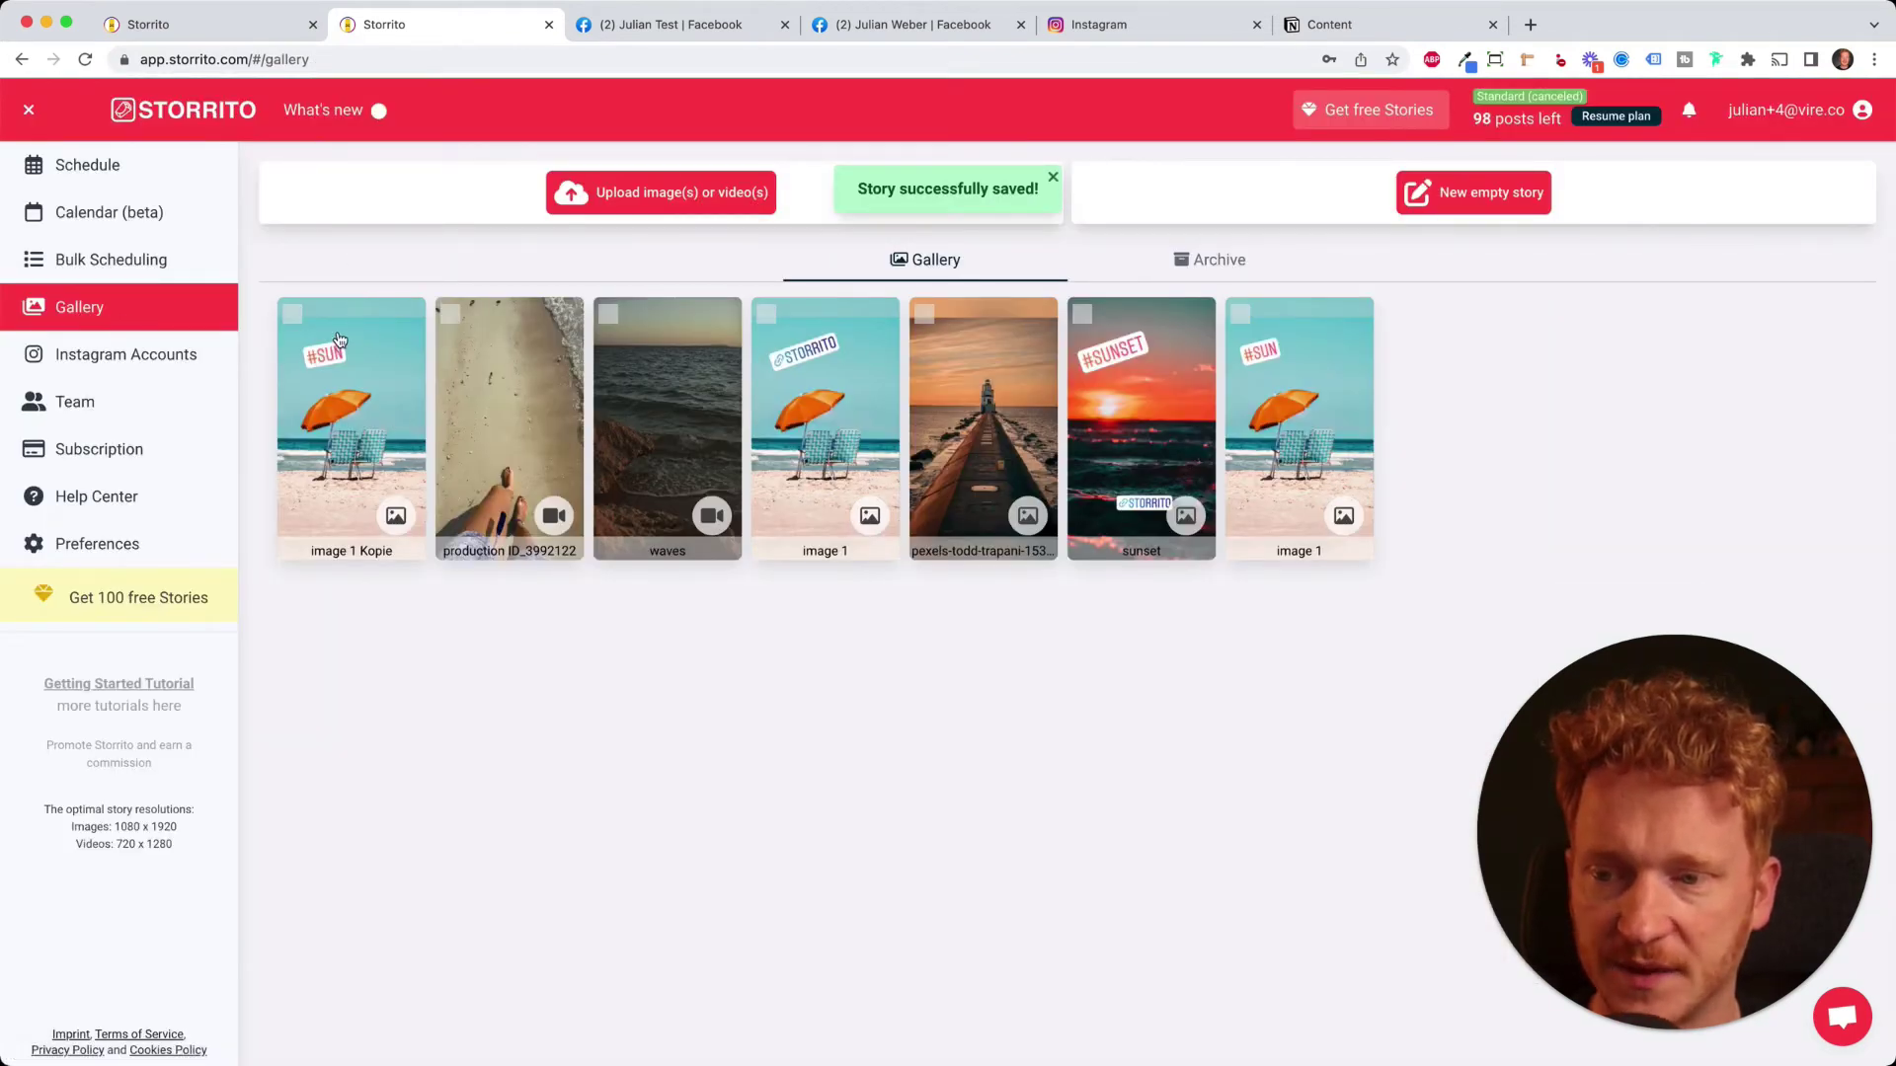
left_click(359, 407)
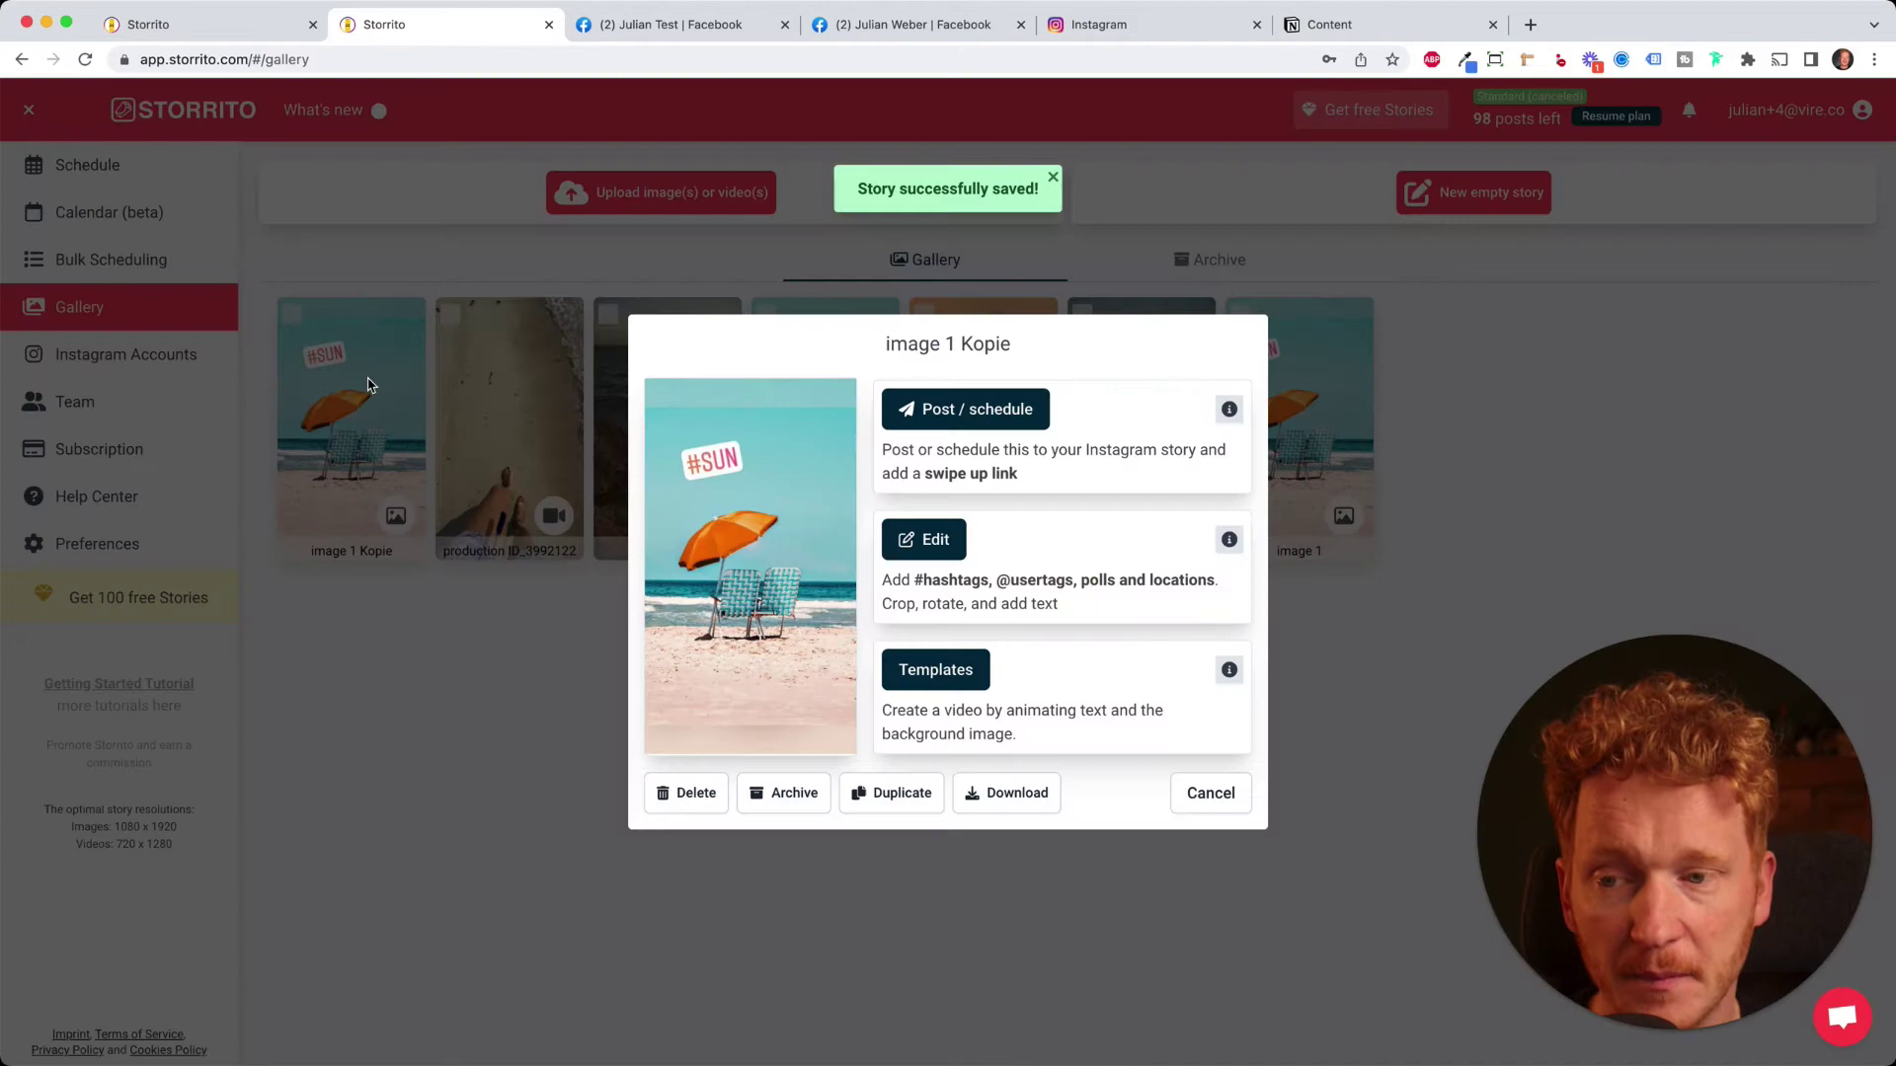
left_click(978, 413)
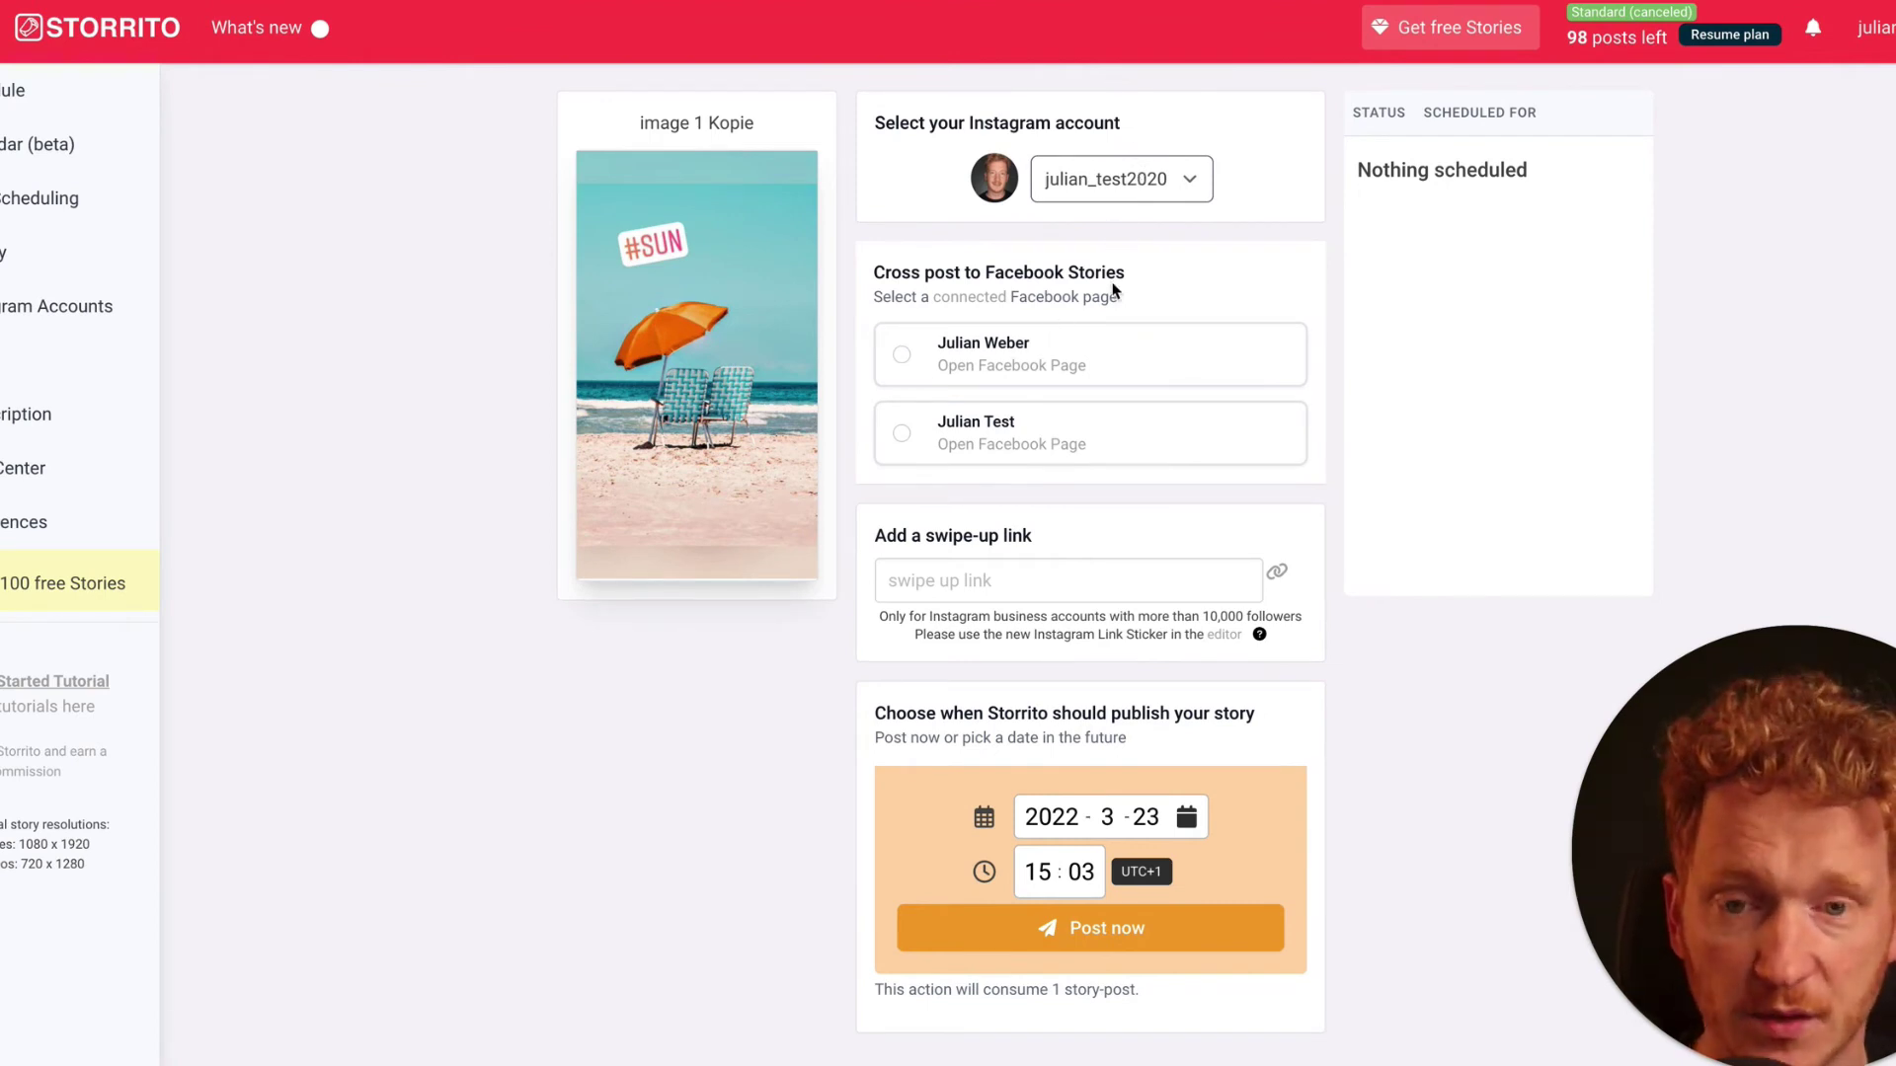
Cross-post to the Facebook page and schedule the story for 26 March 2022 at 10:00
left_click(903, 437)
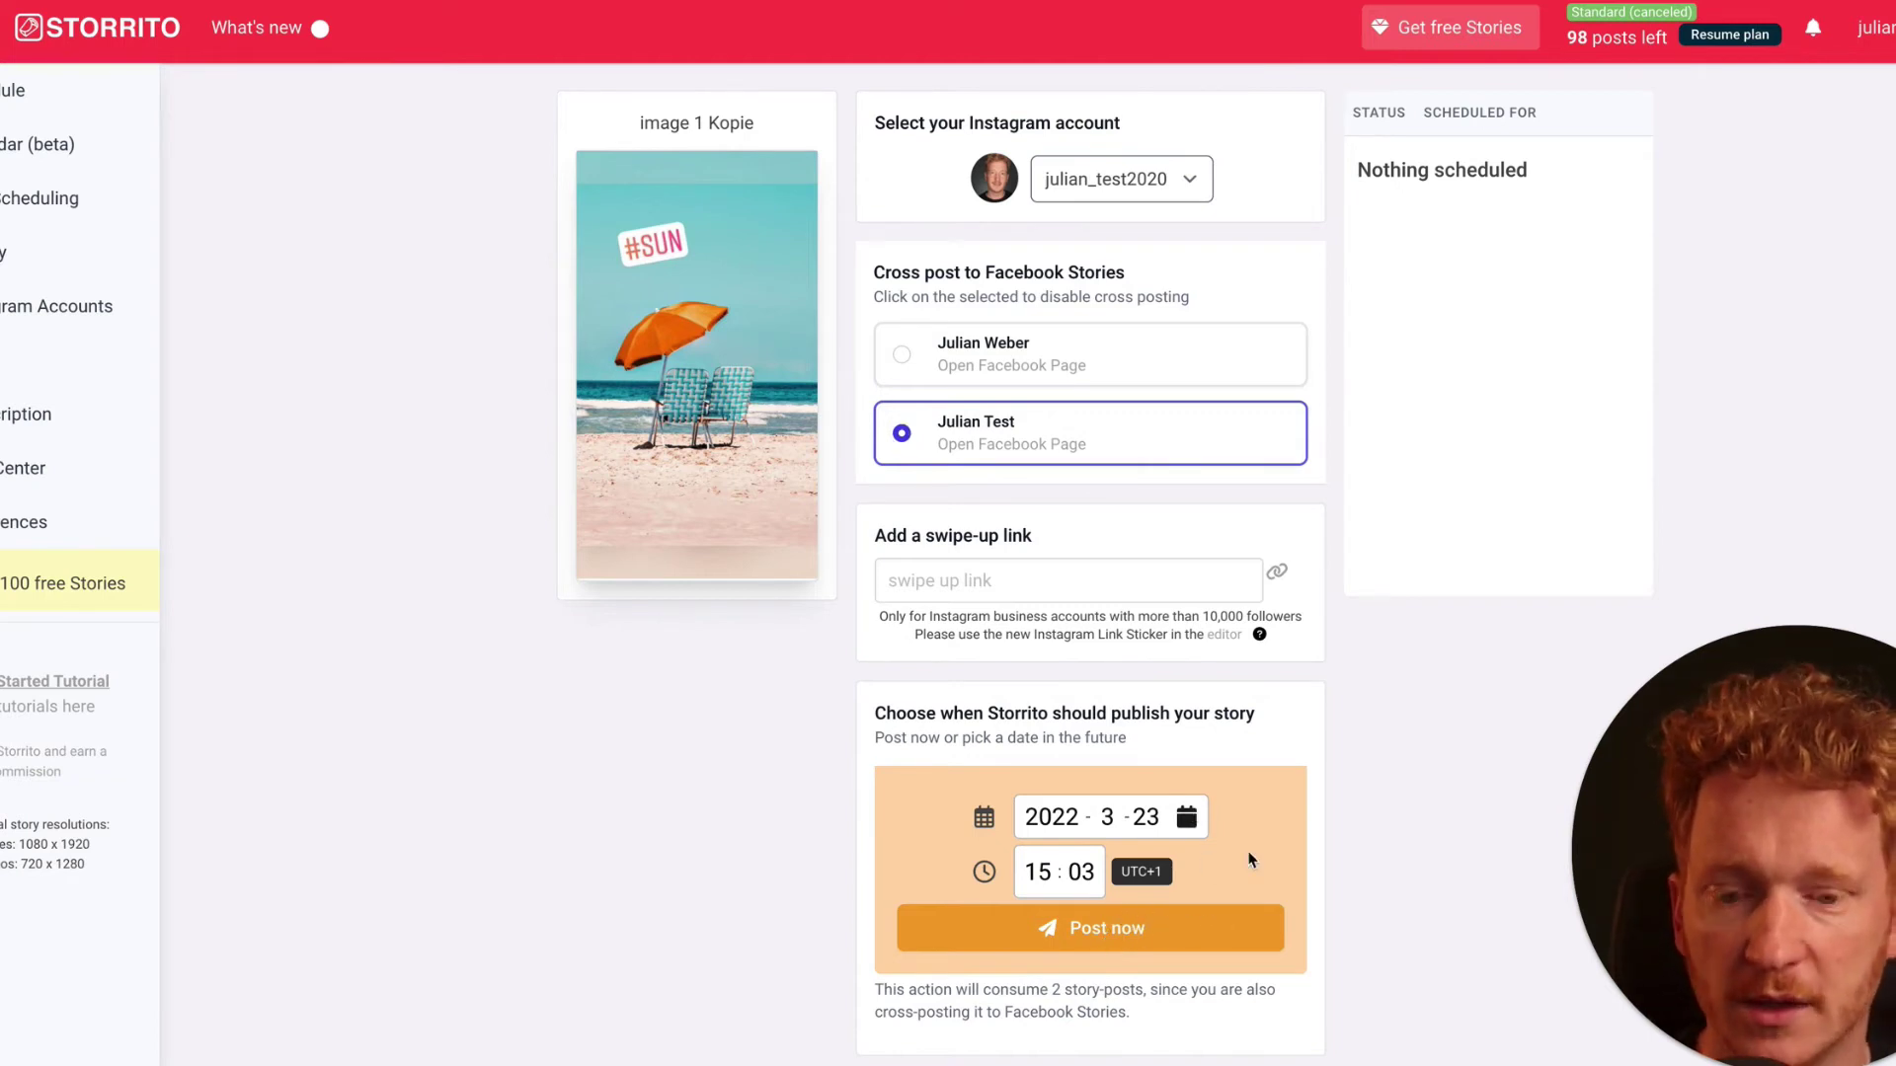
left_click(1197, 822)
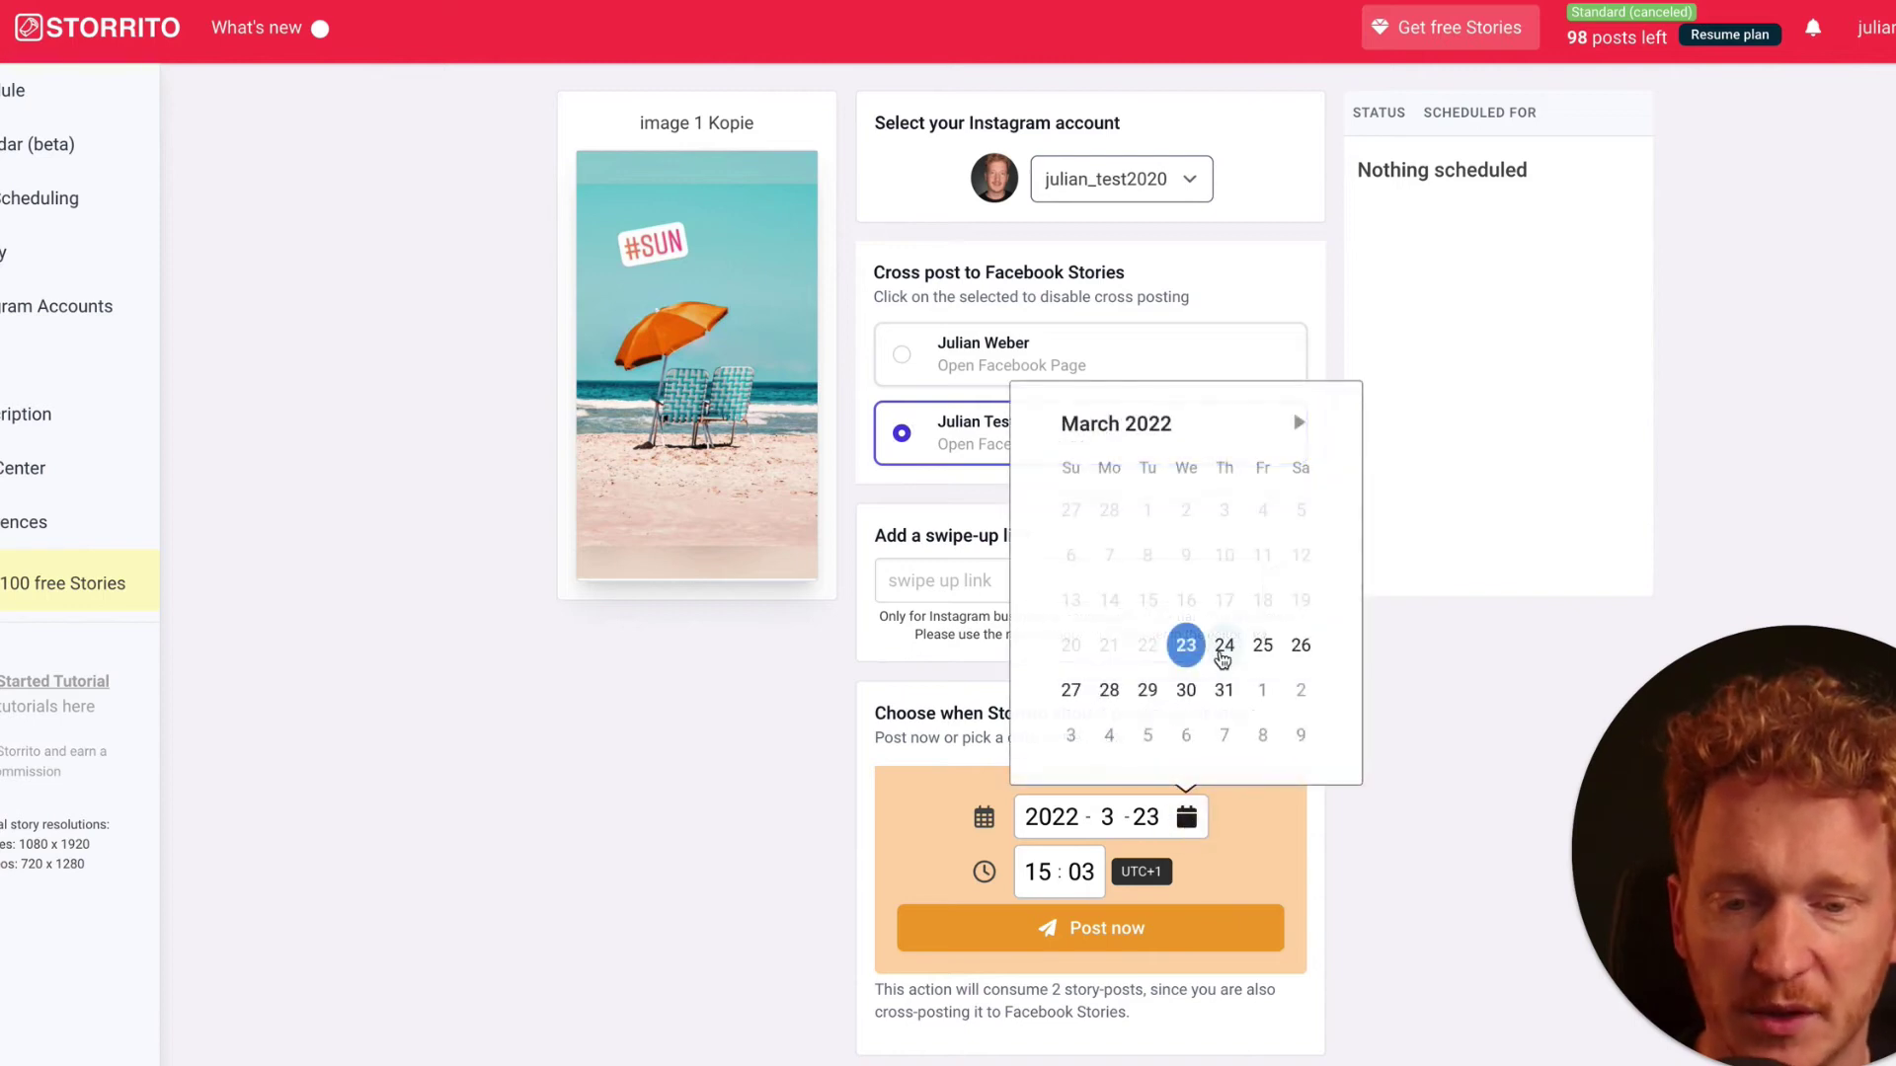
left_click(1300, 644)
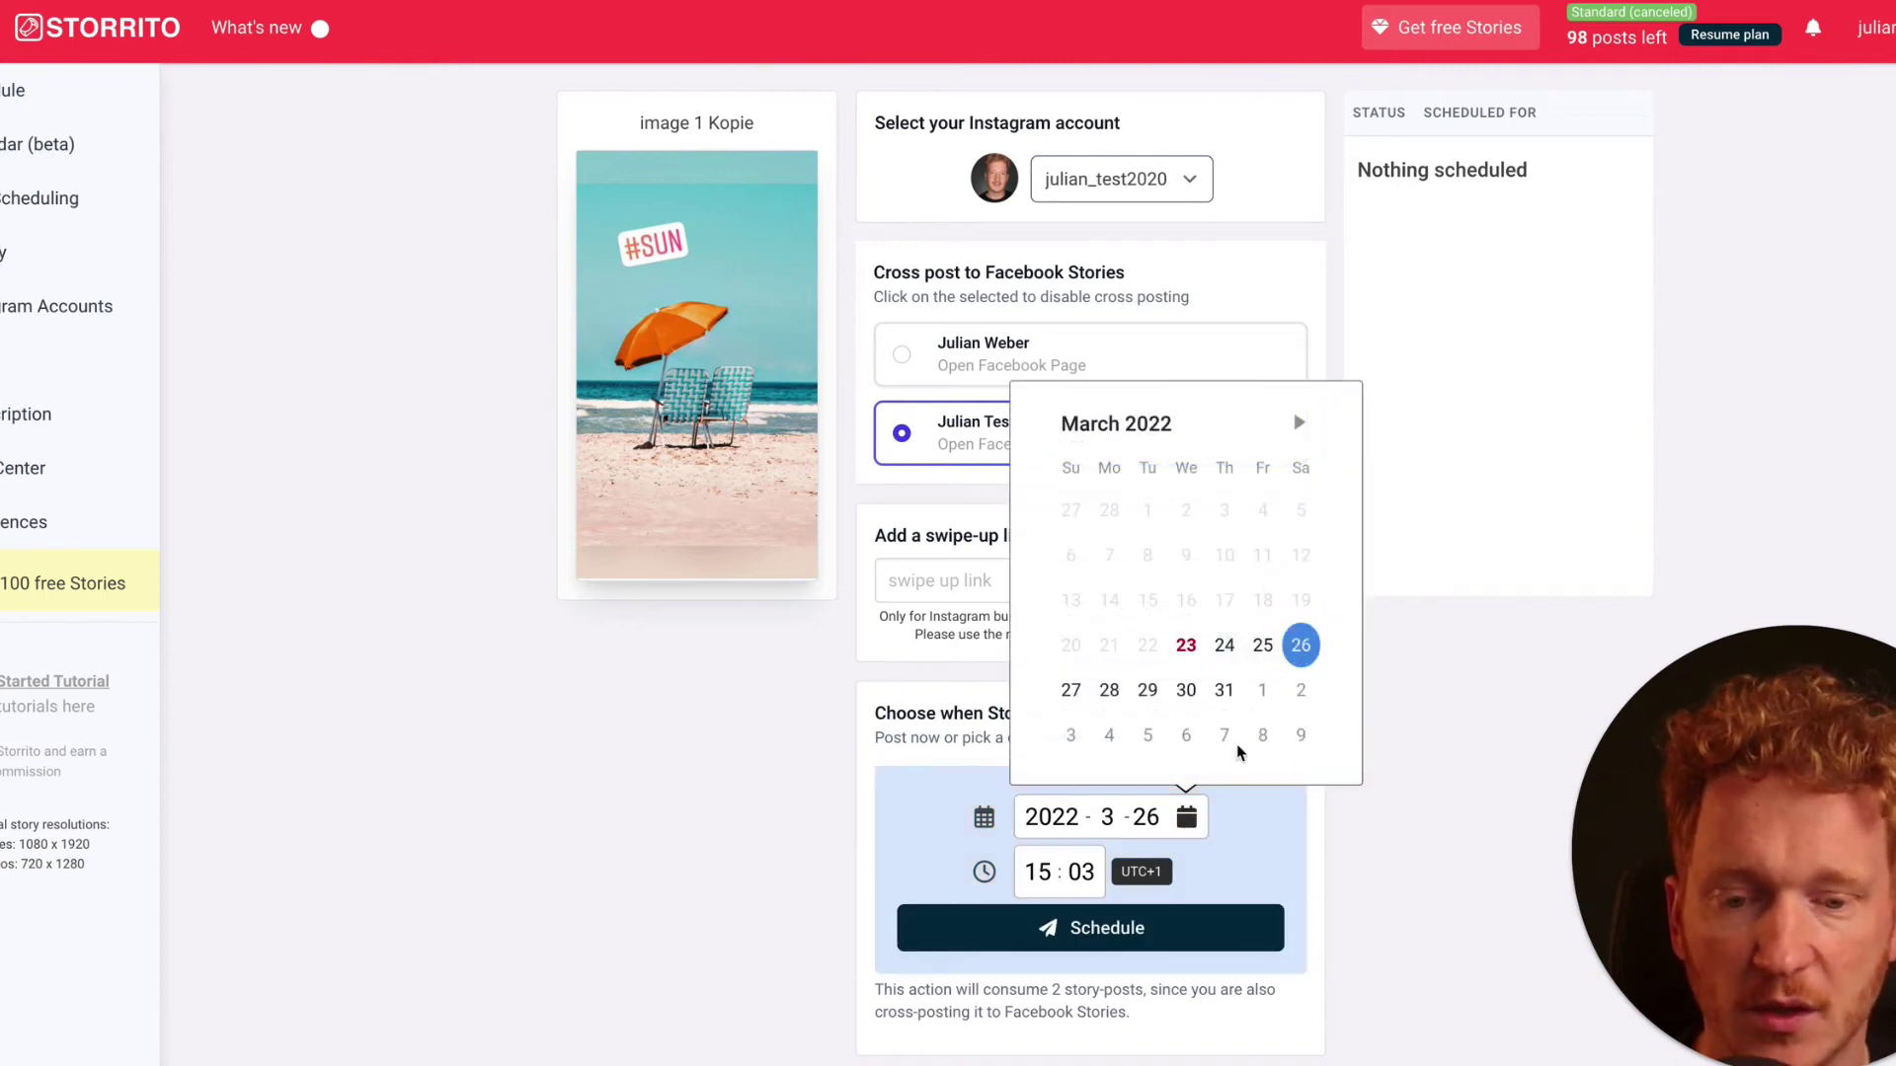
left_click(1020, 878)
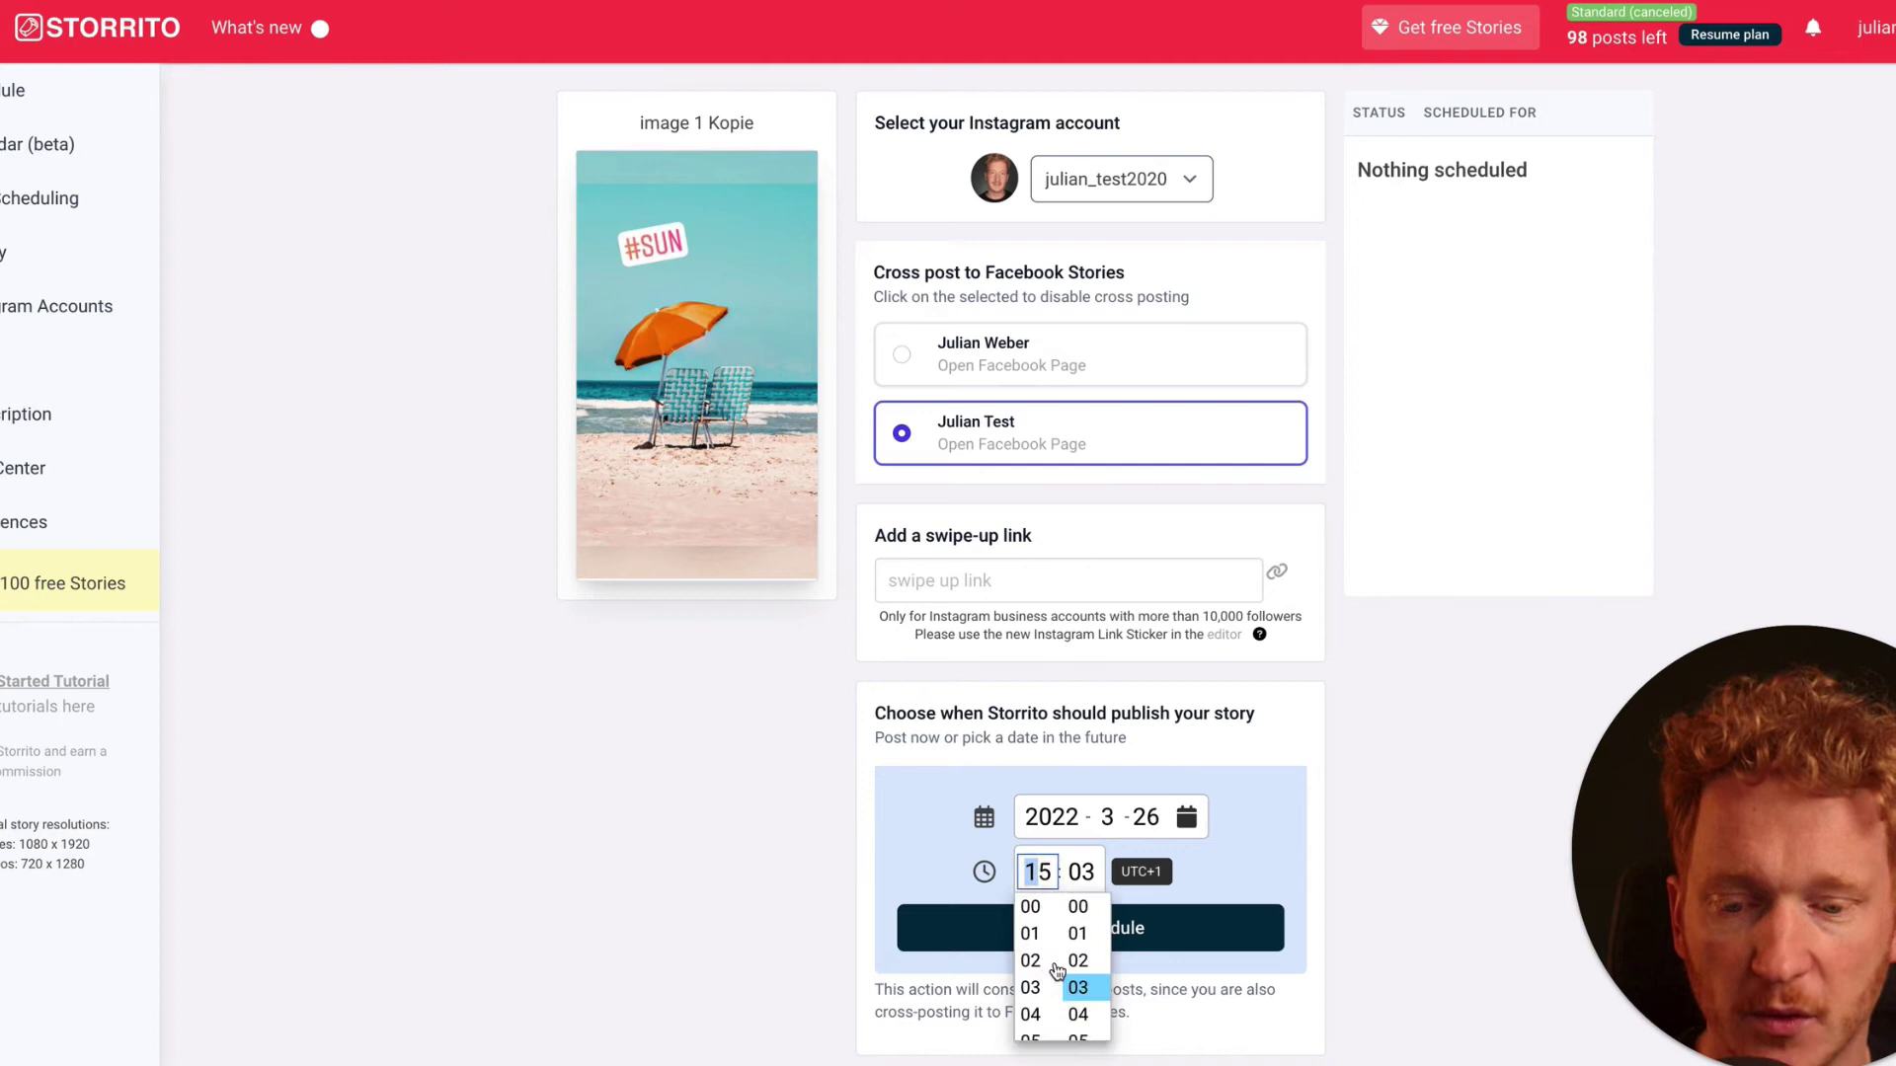
type("10")
left_click(1078, 906)
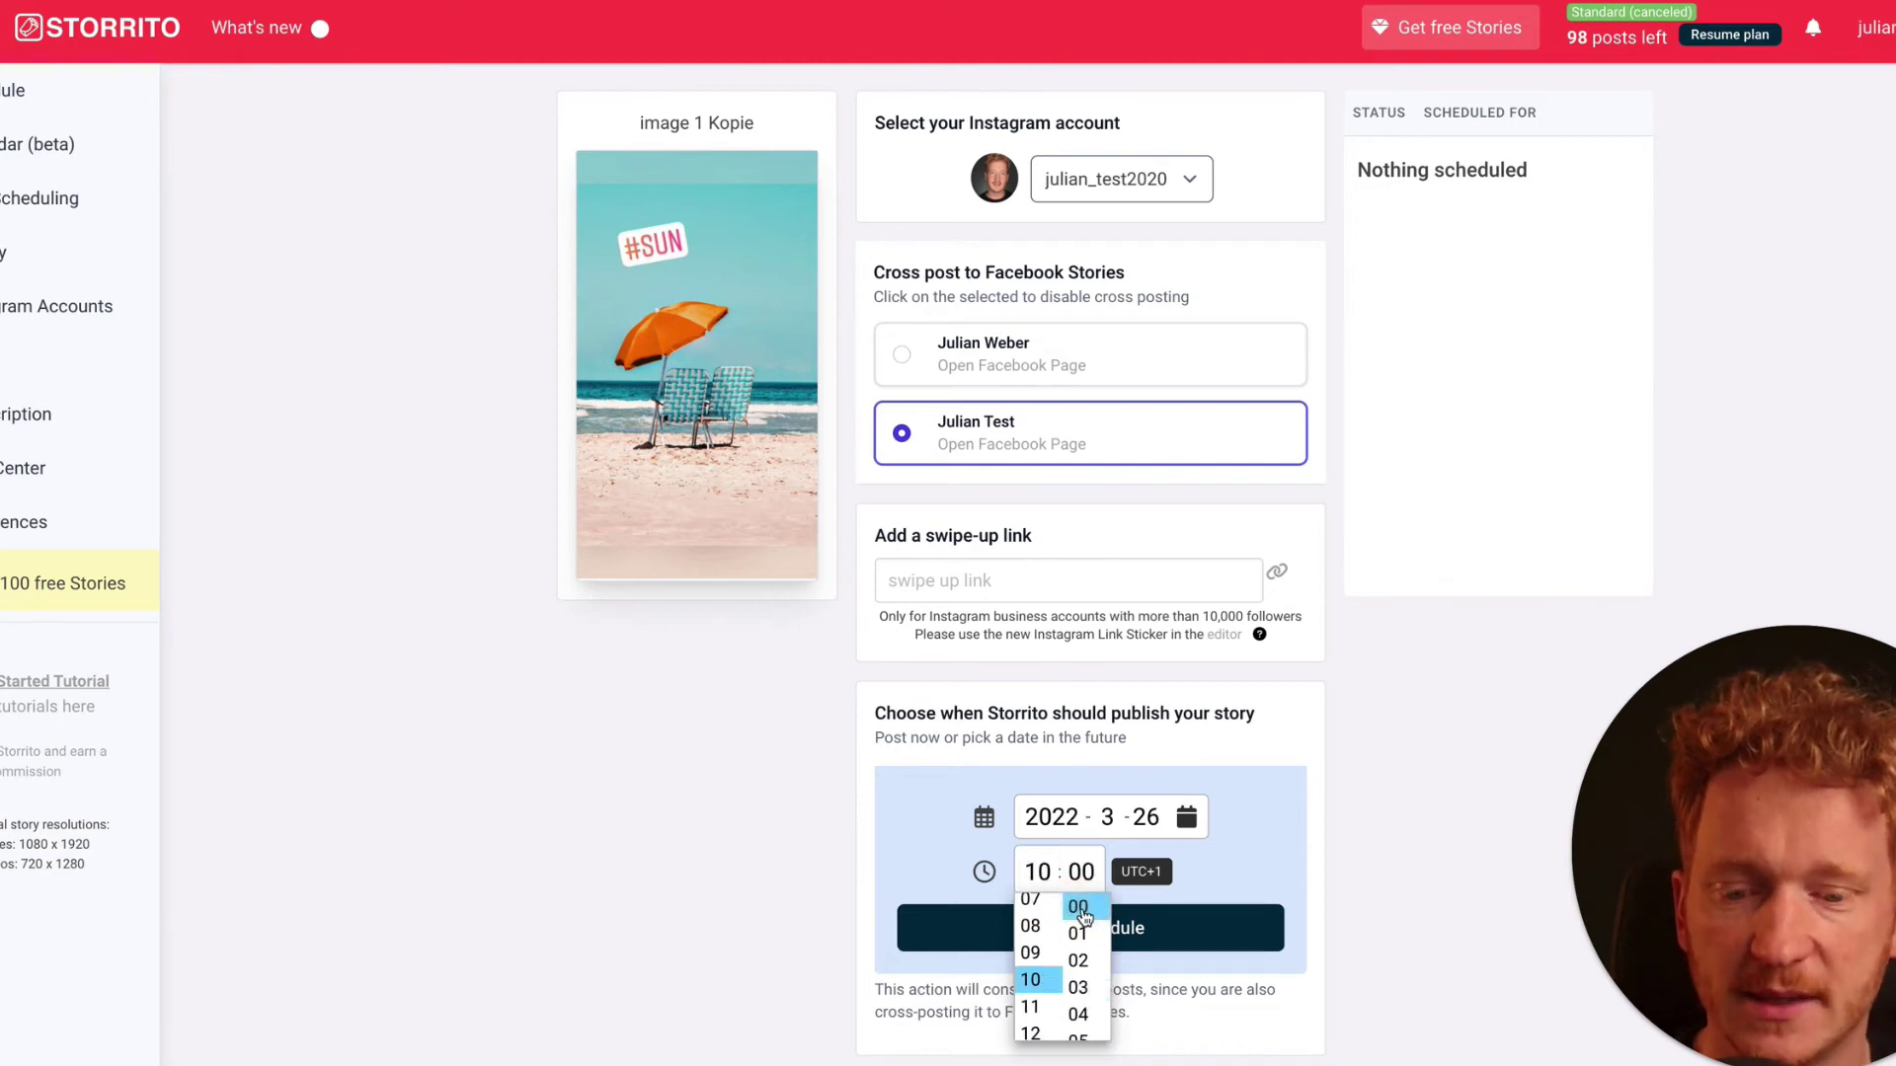
left_click(1229, 926)
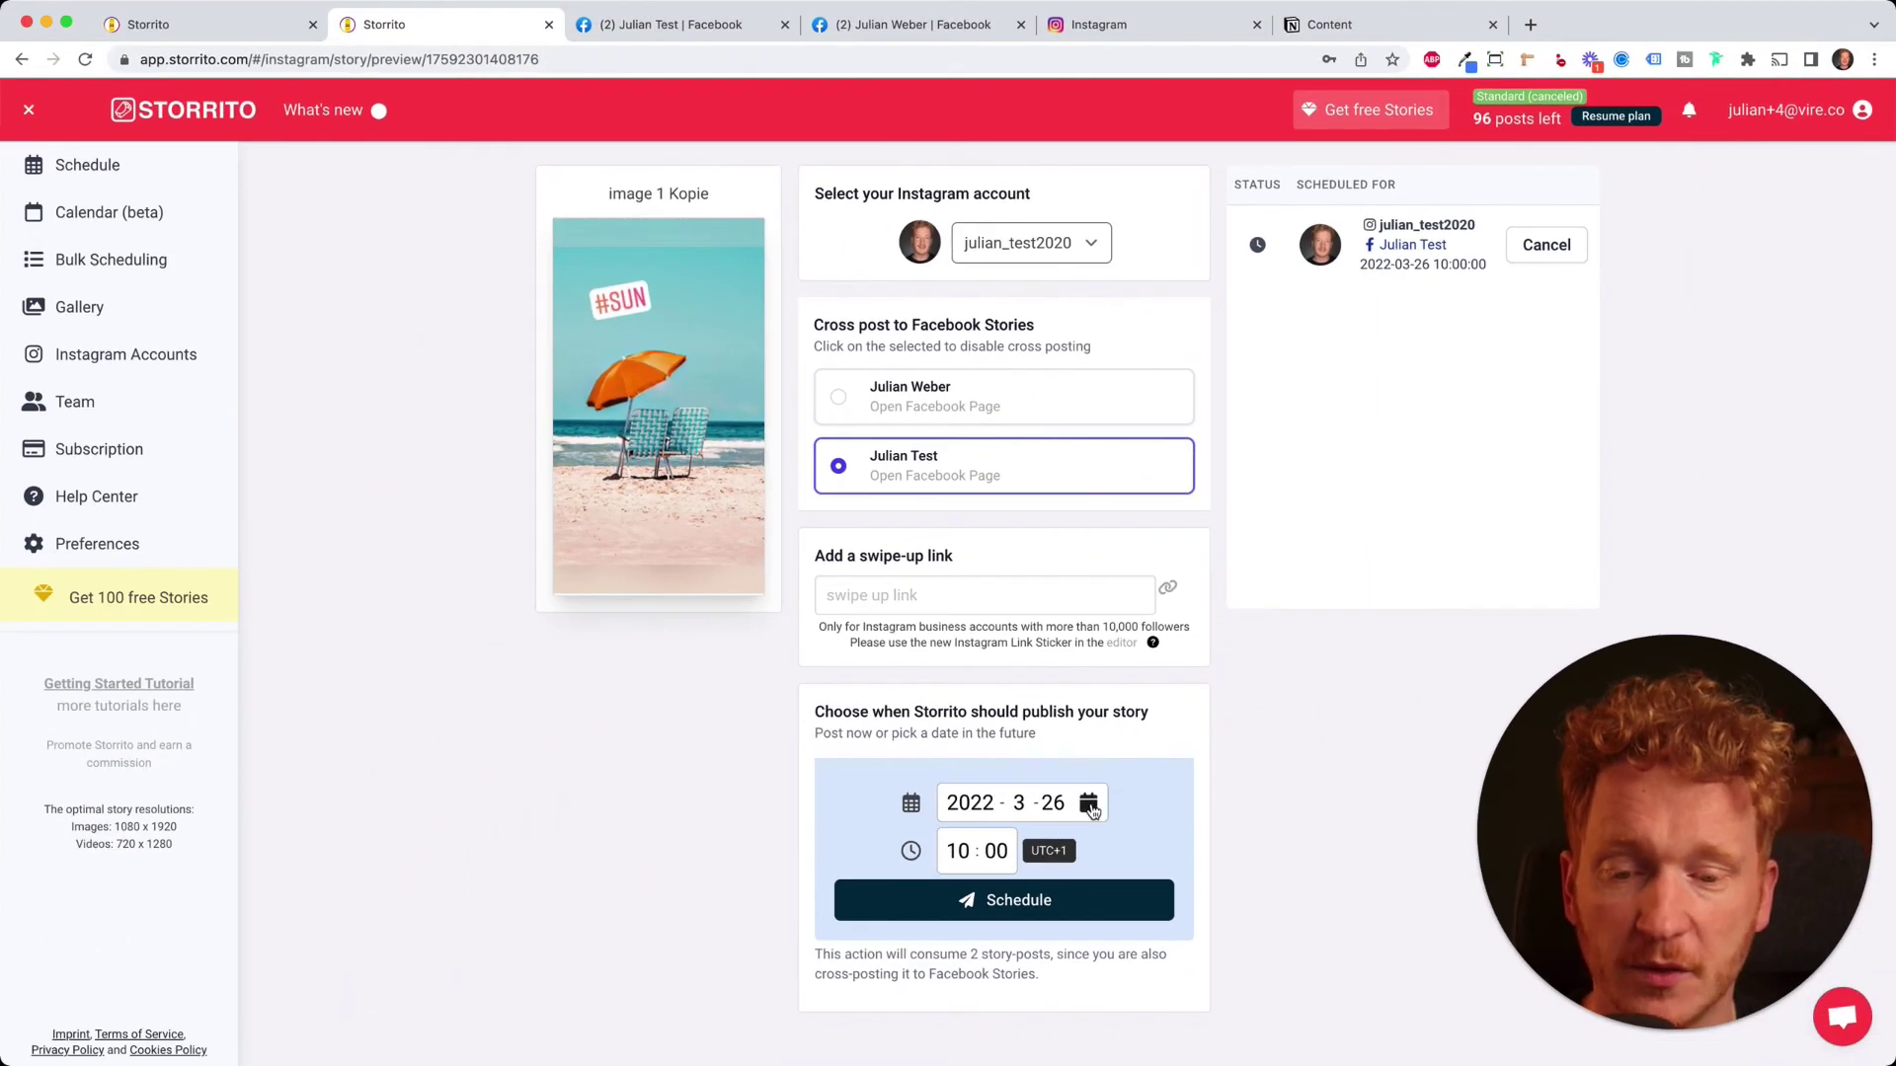
Set the date back to today, 23 March, and post the story immediately
left_click(1089, 804)
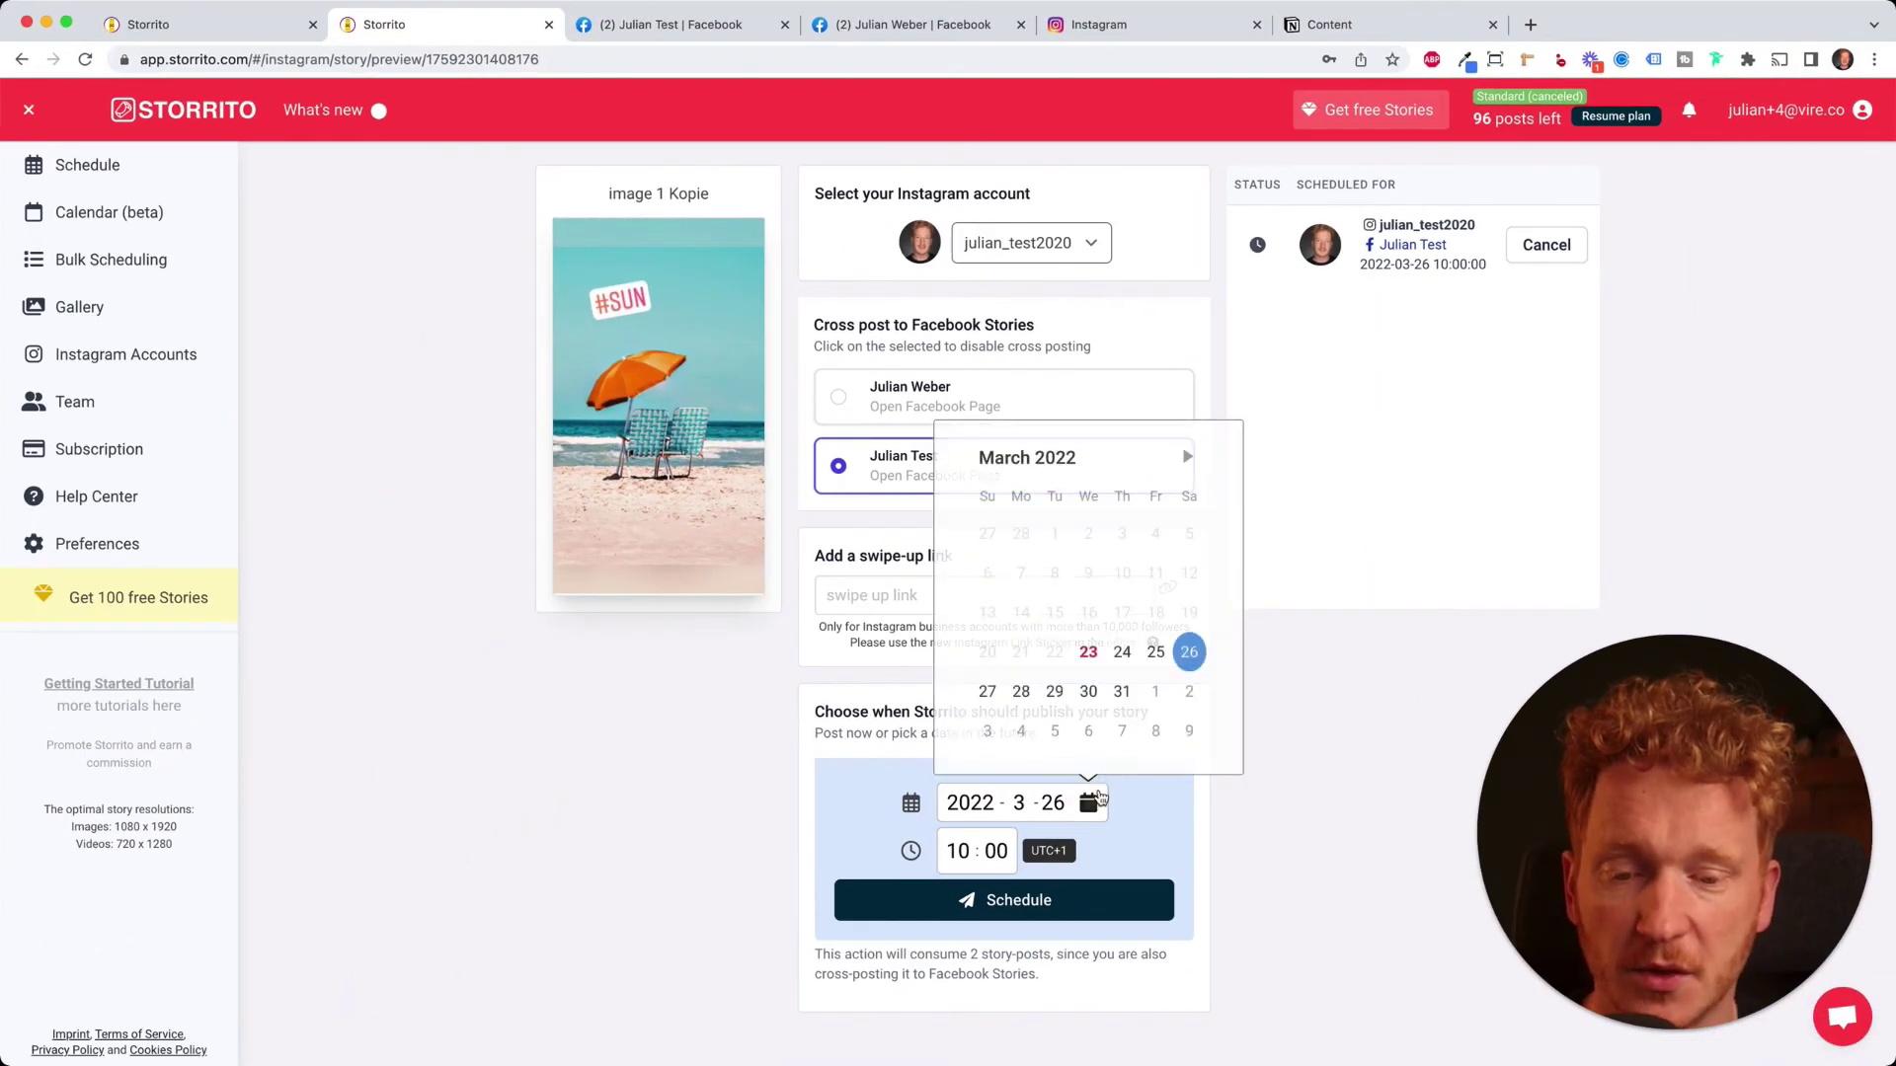
left_click(1086, 649)
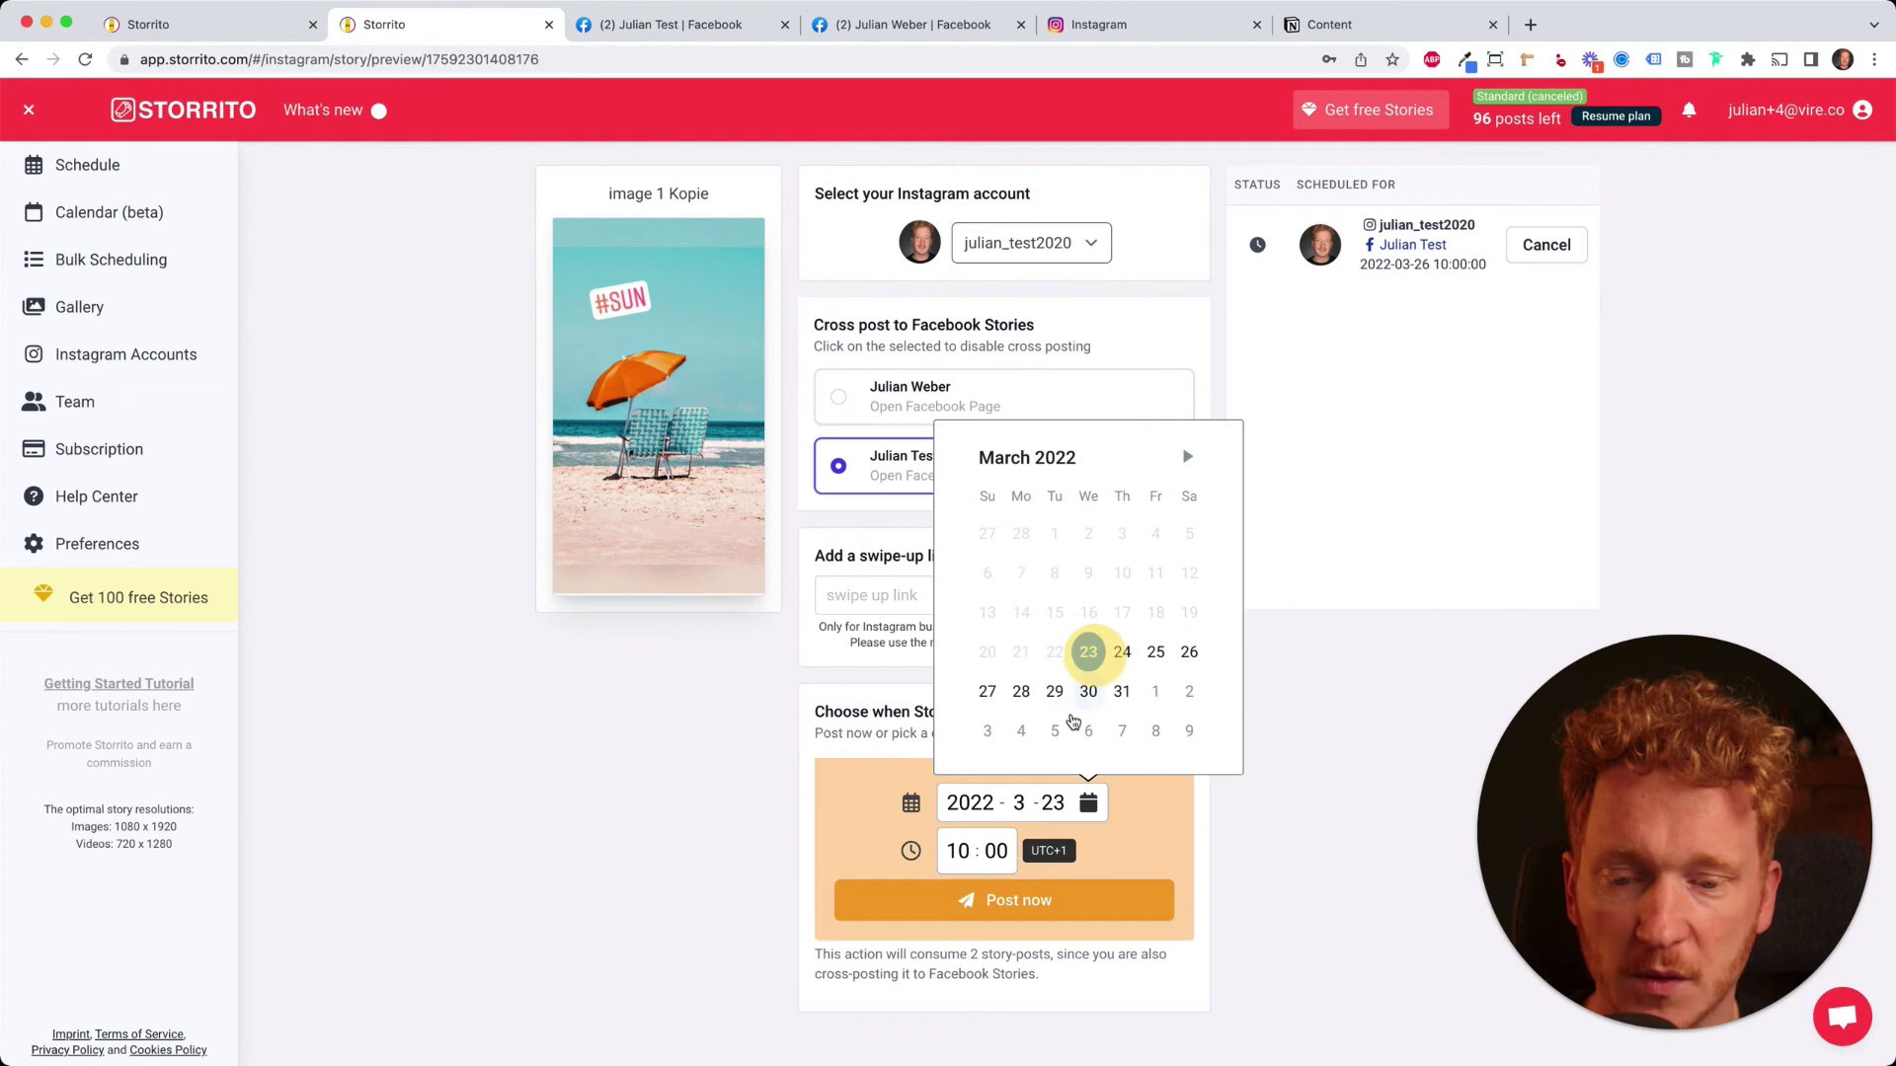
left_click(1018, 902)
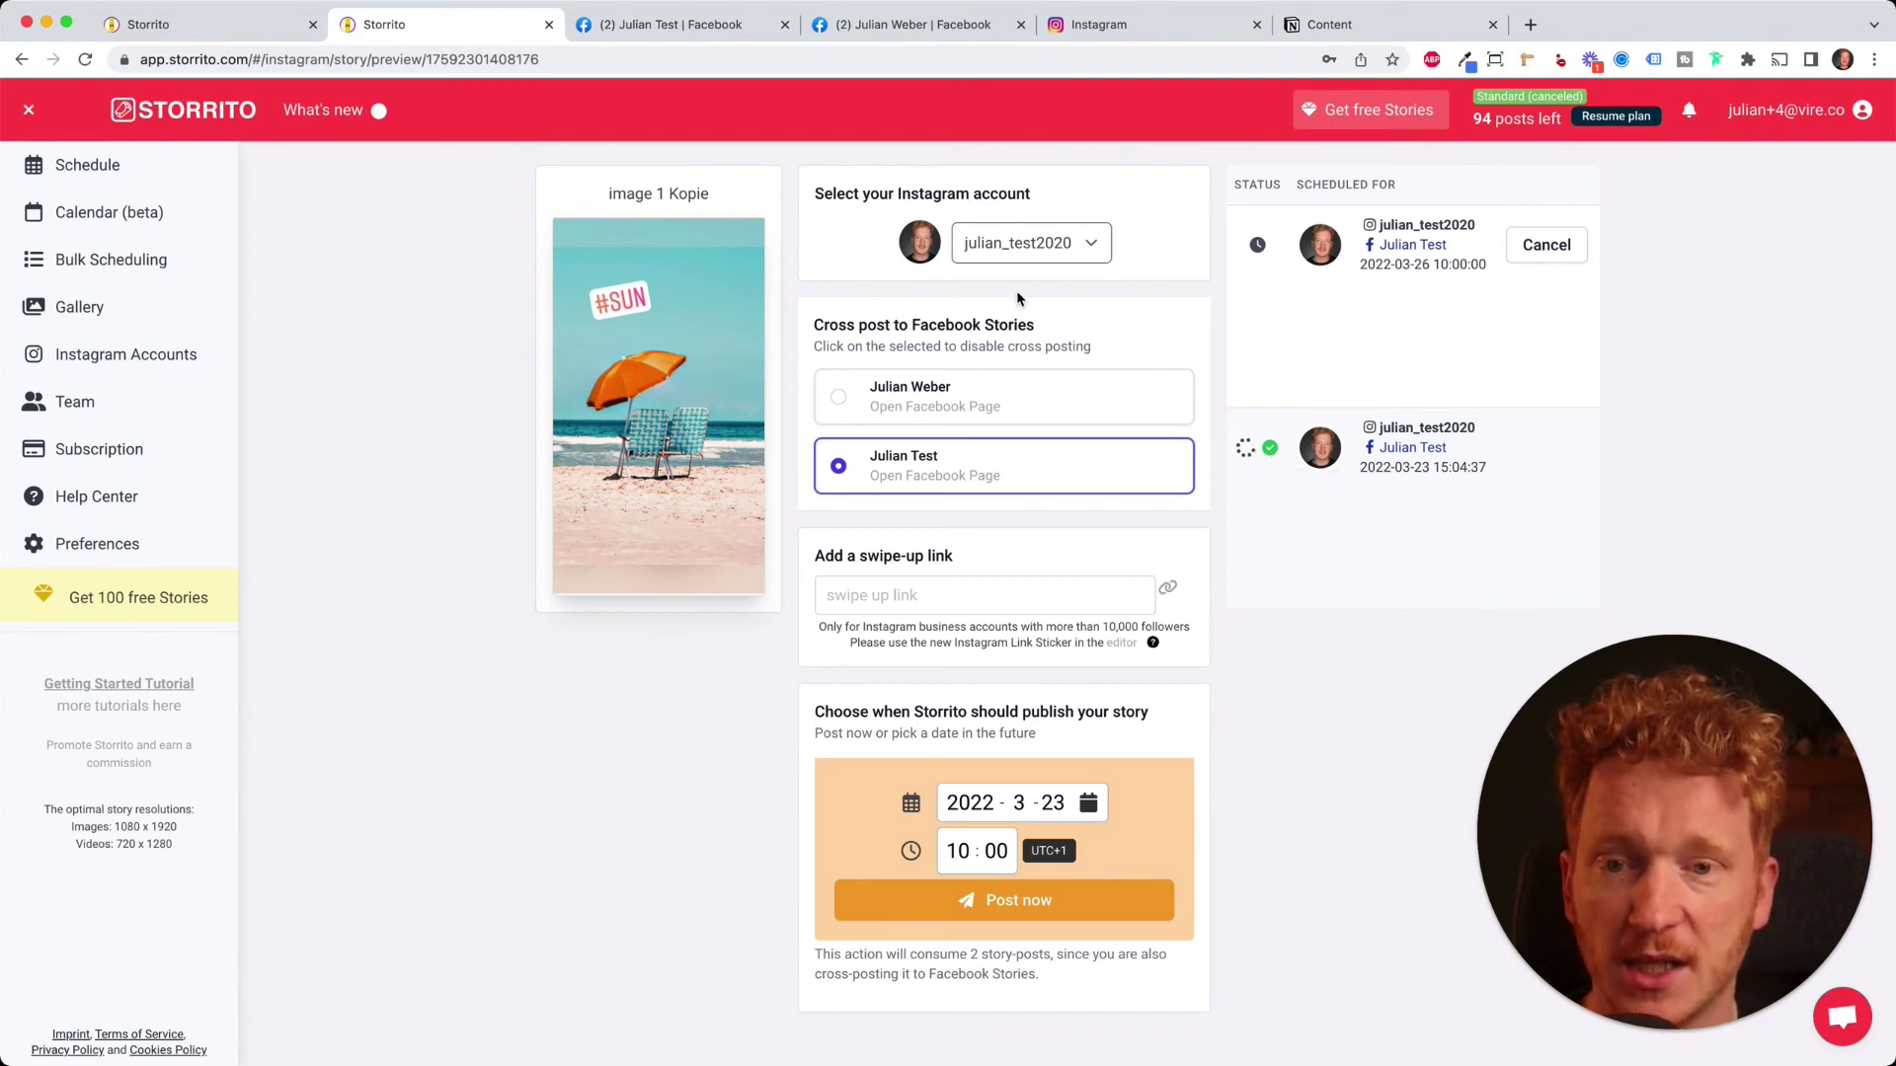
Verify the #SUN story is live in the Facebook page's Stories and on Instagram
left_click(677, 27)
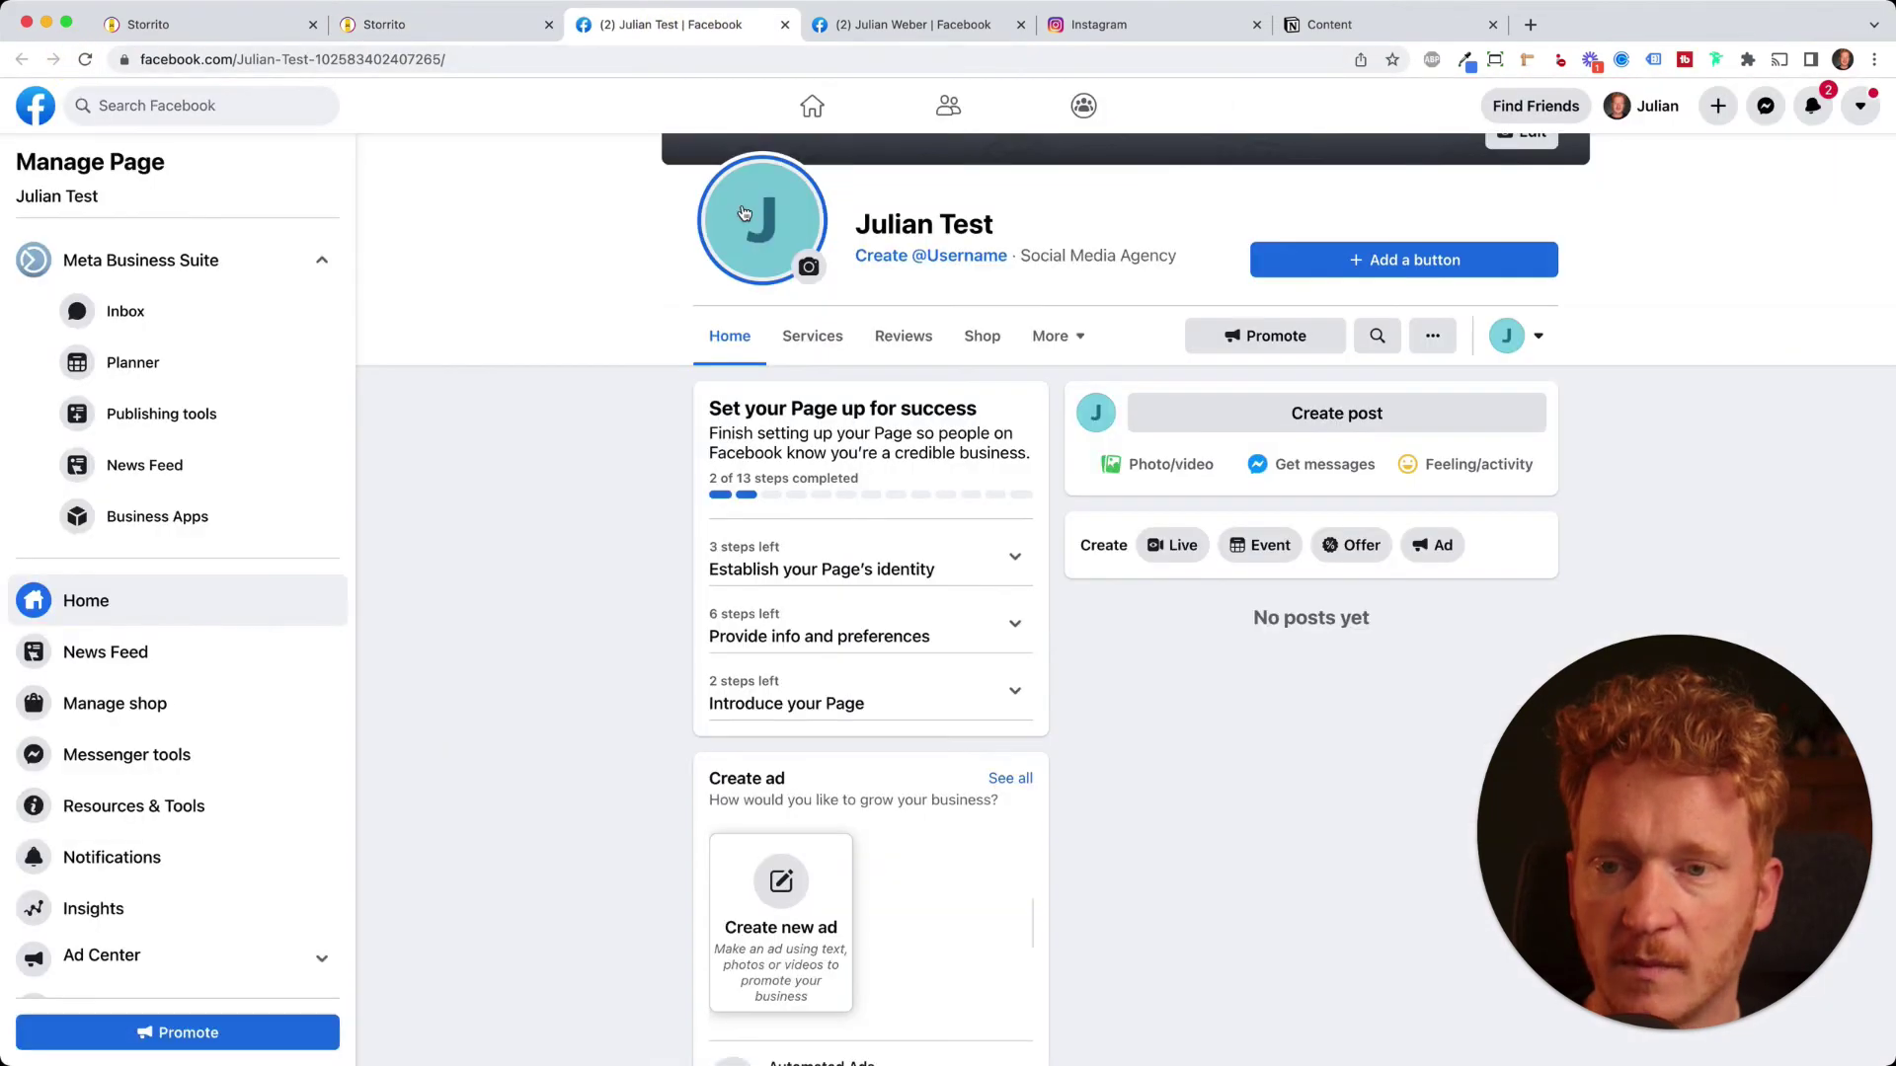
left_click(744, 213)
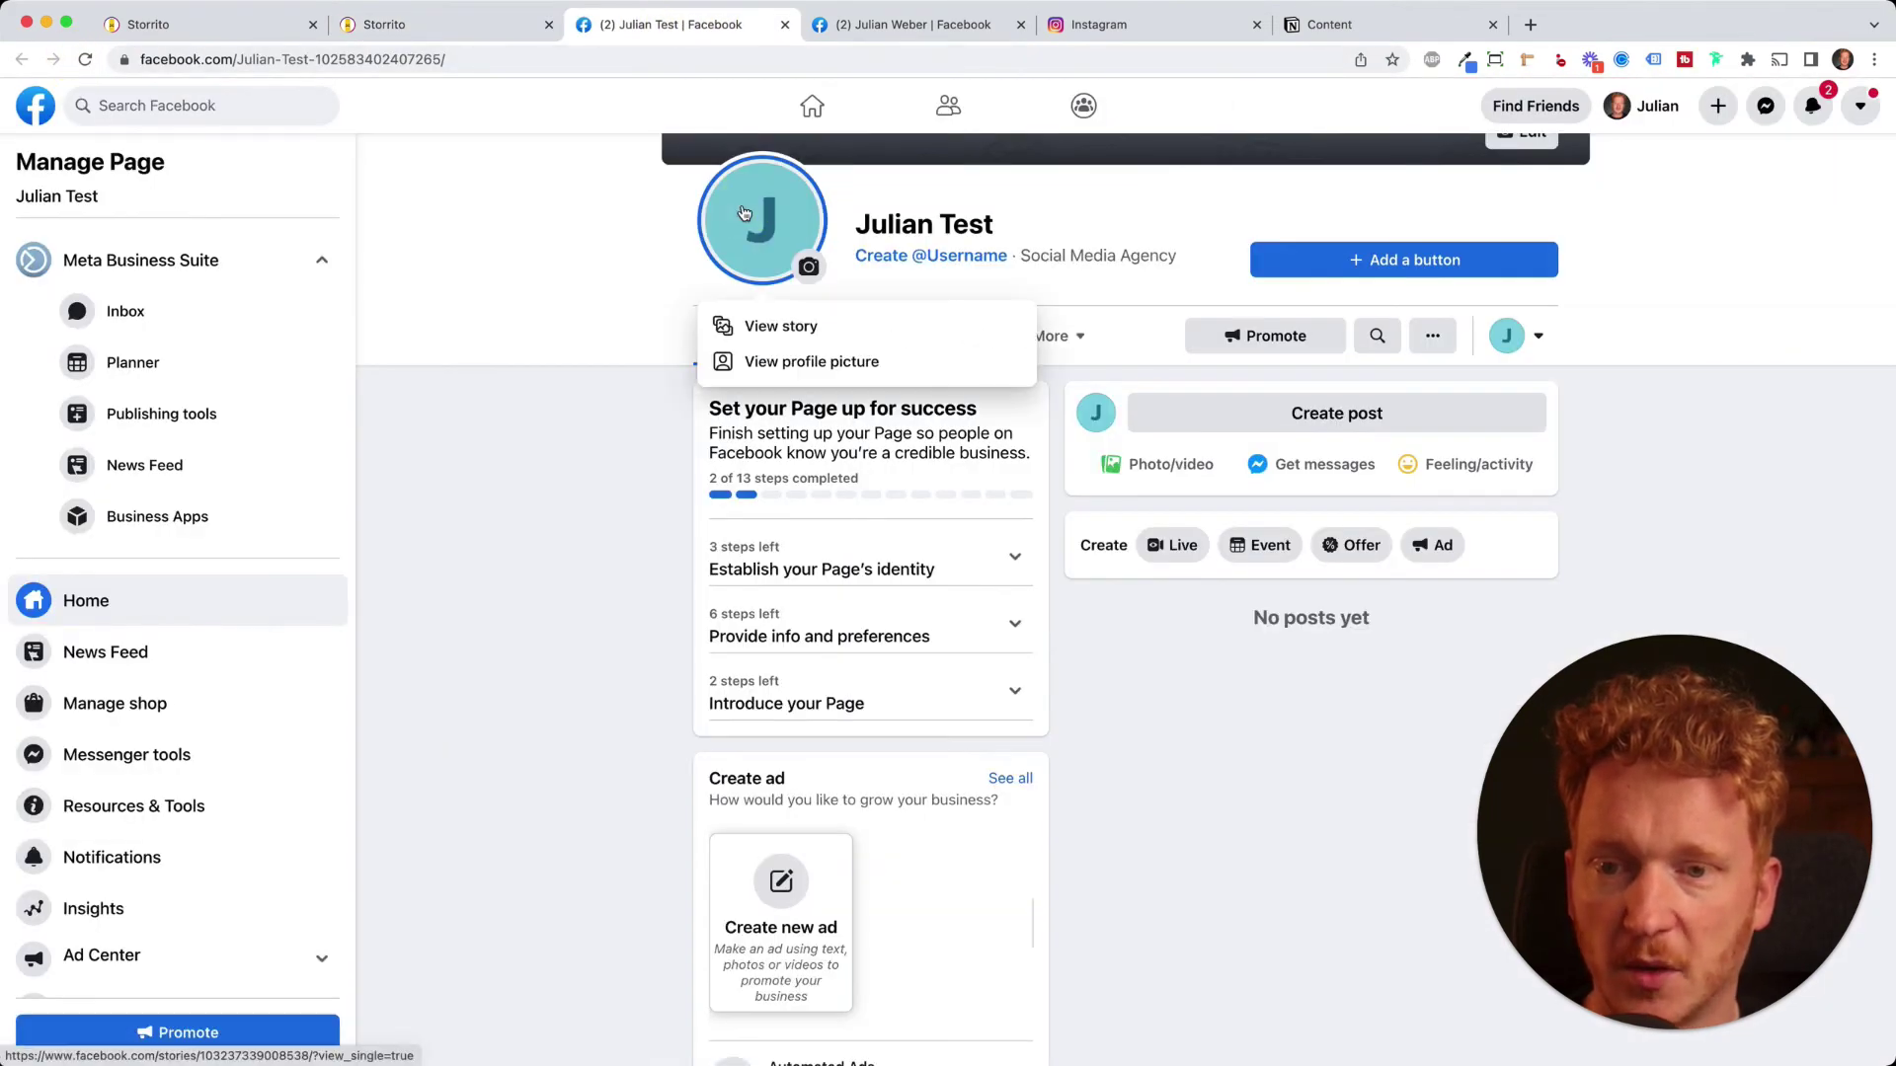
left_click(761, 326)
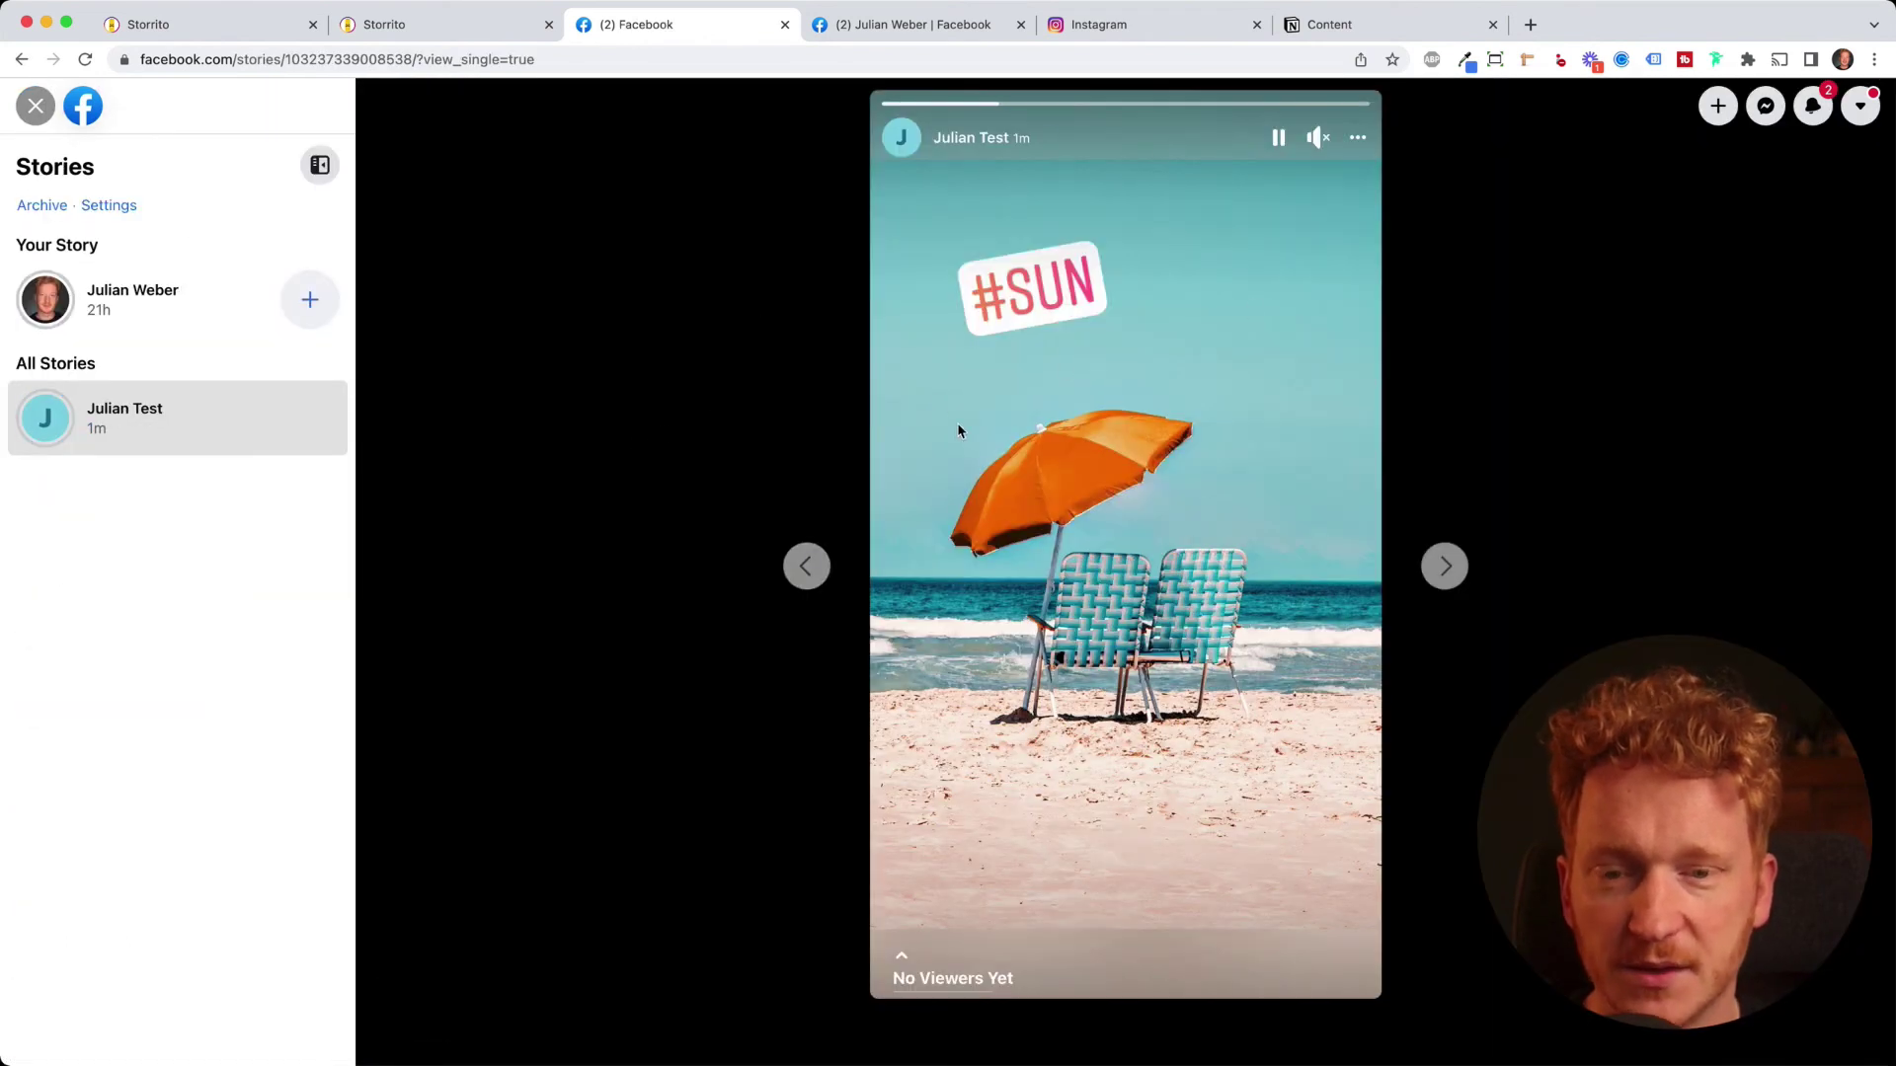
left_click(1277, 138)
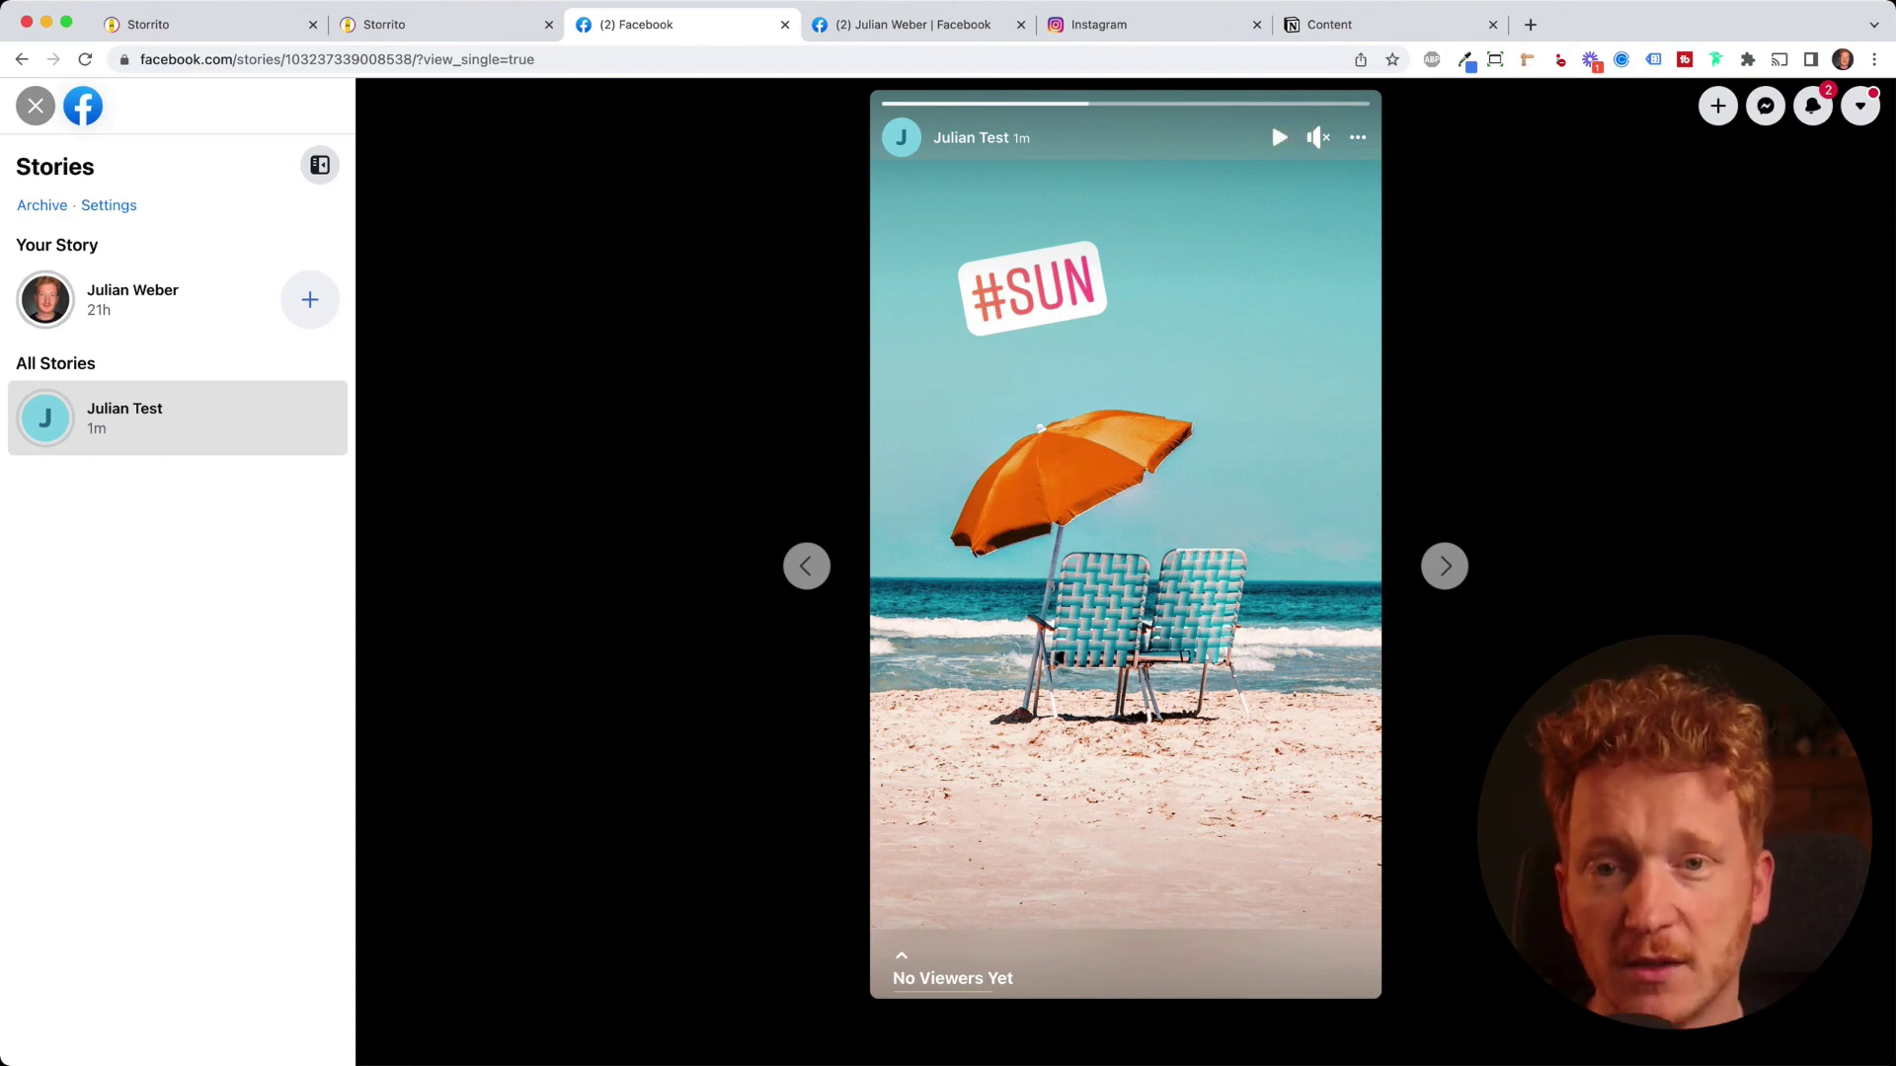
left_click(1145, 29)
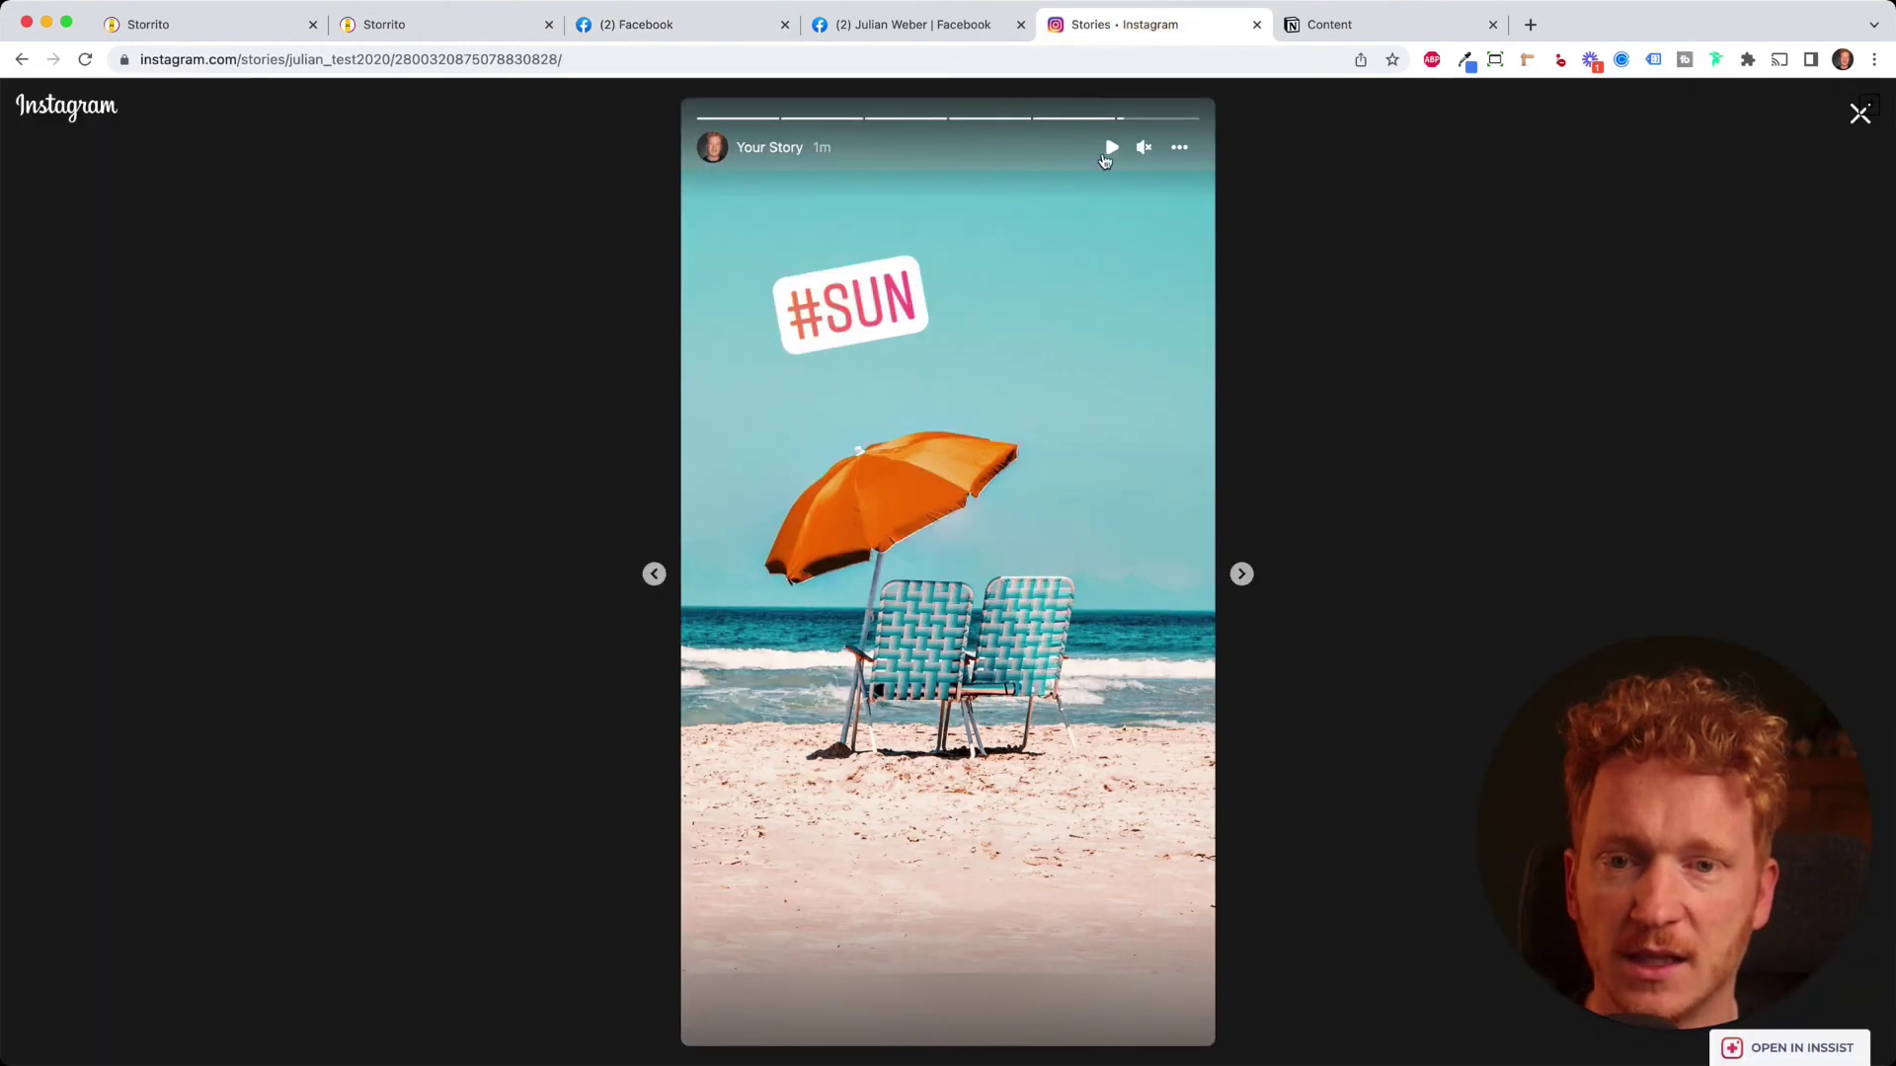
left_click(1111, 147)
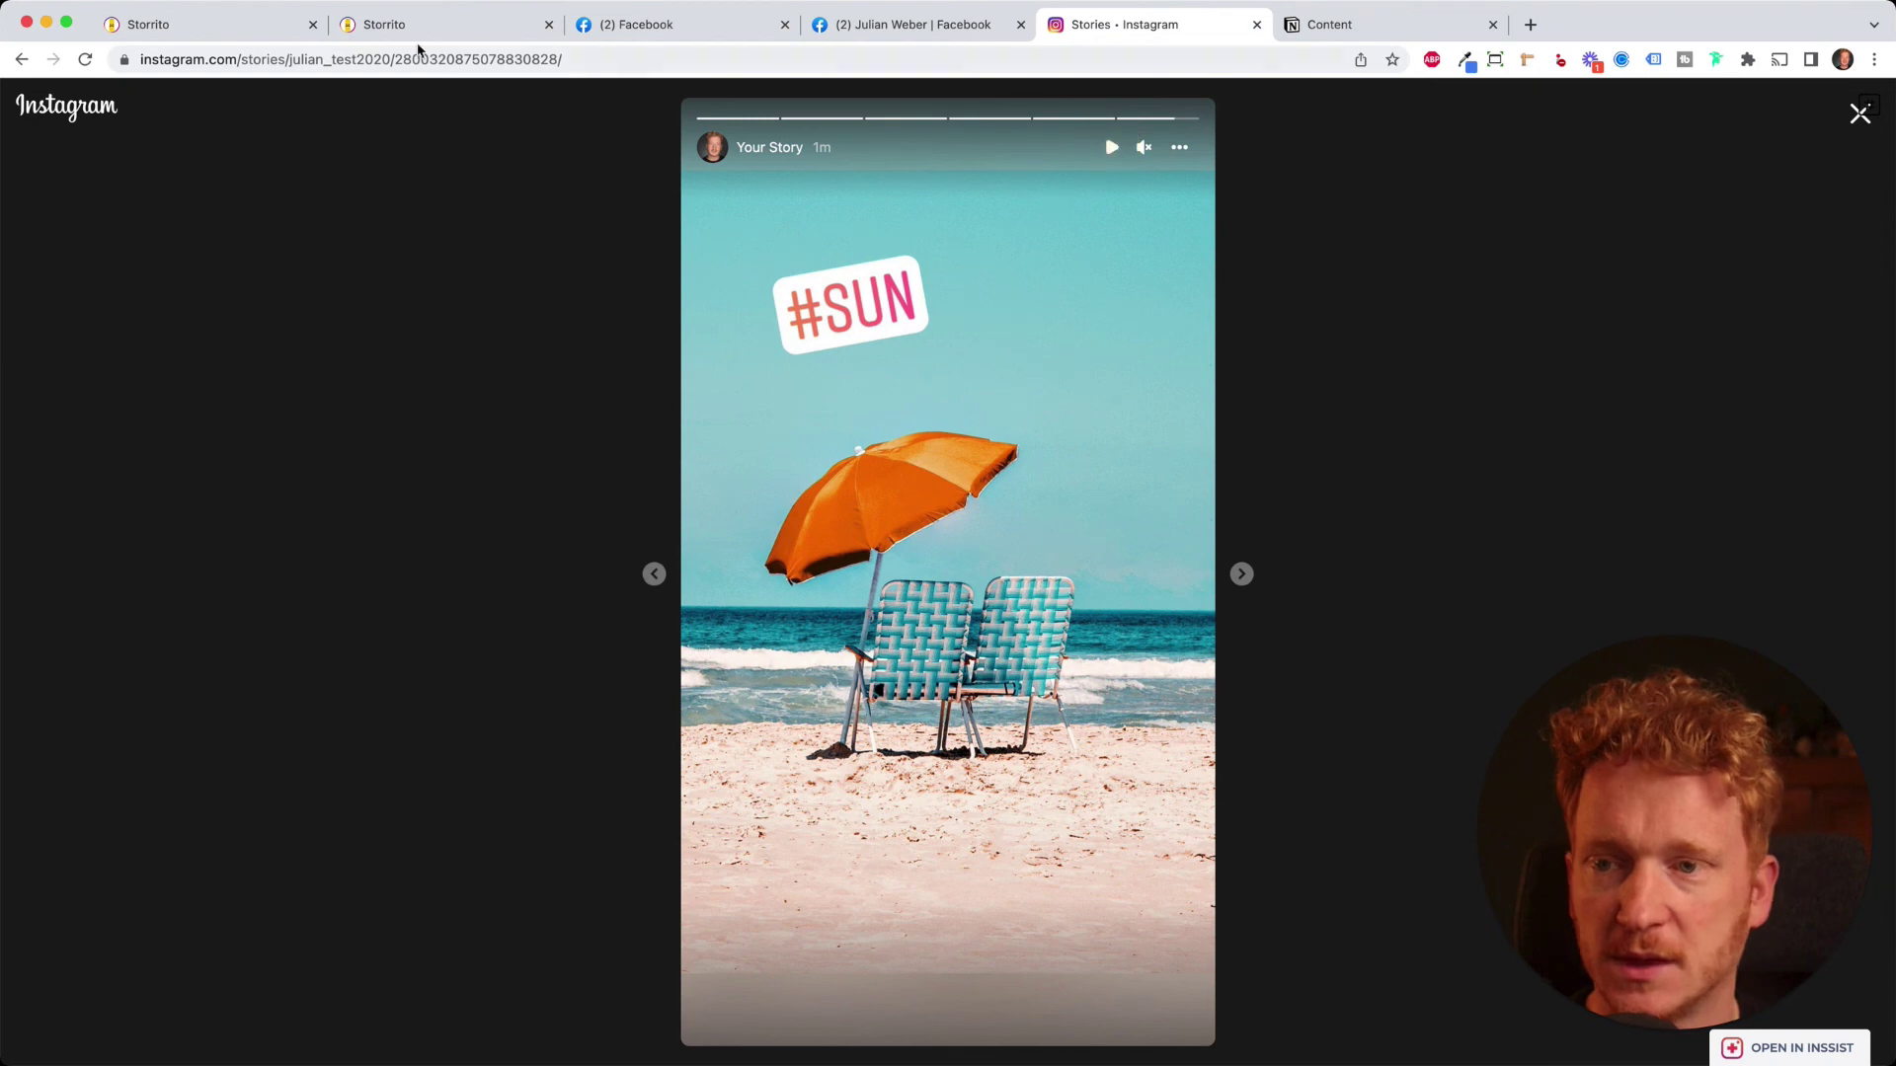
left_click(237, 33)
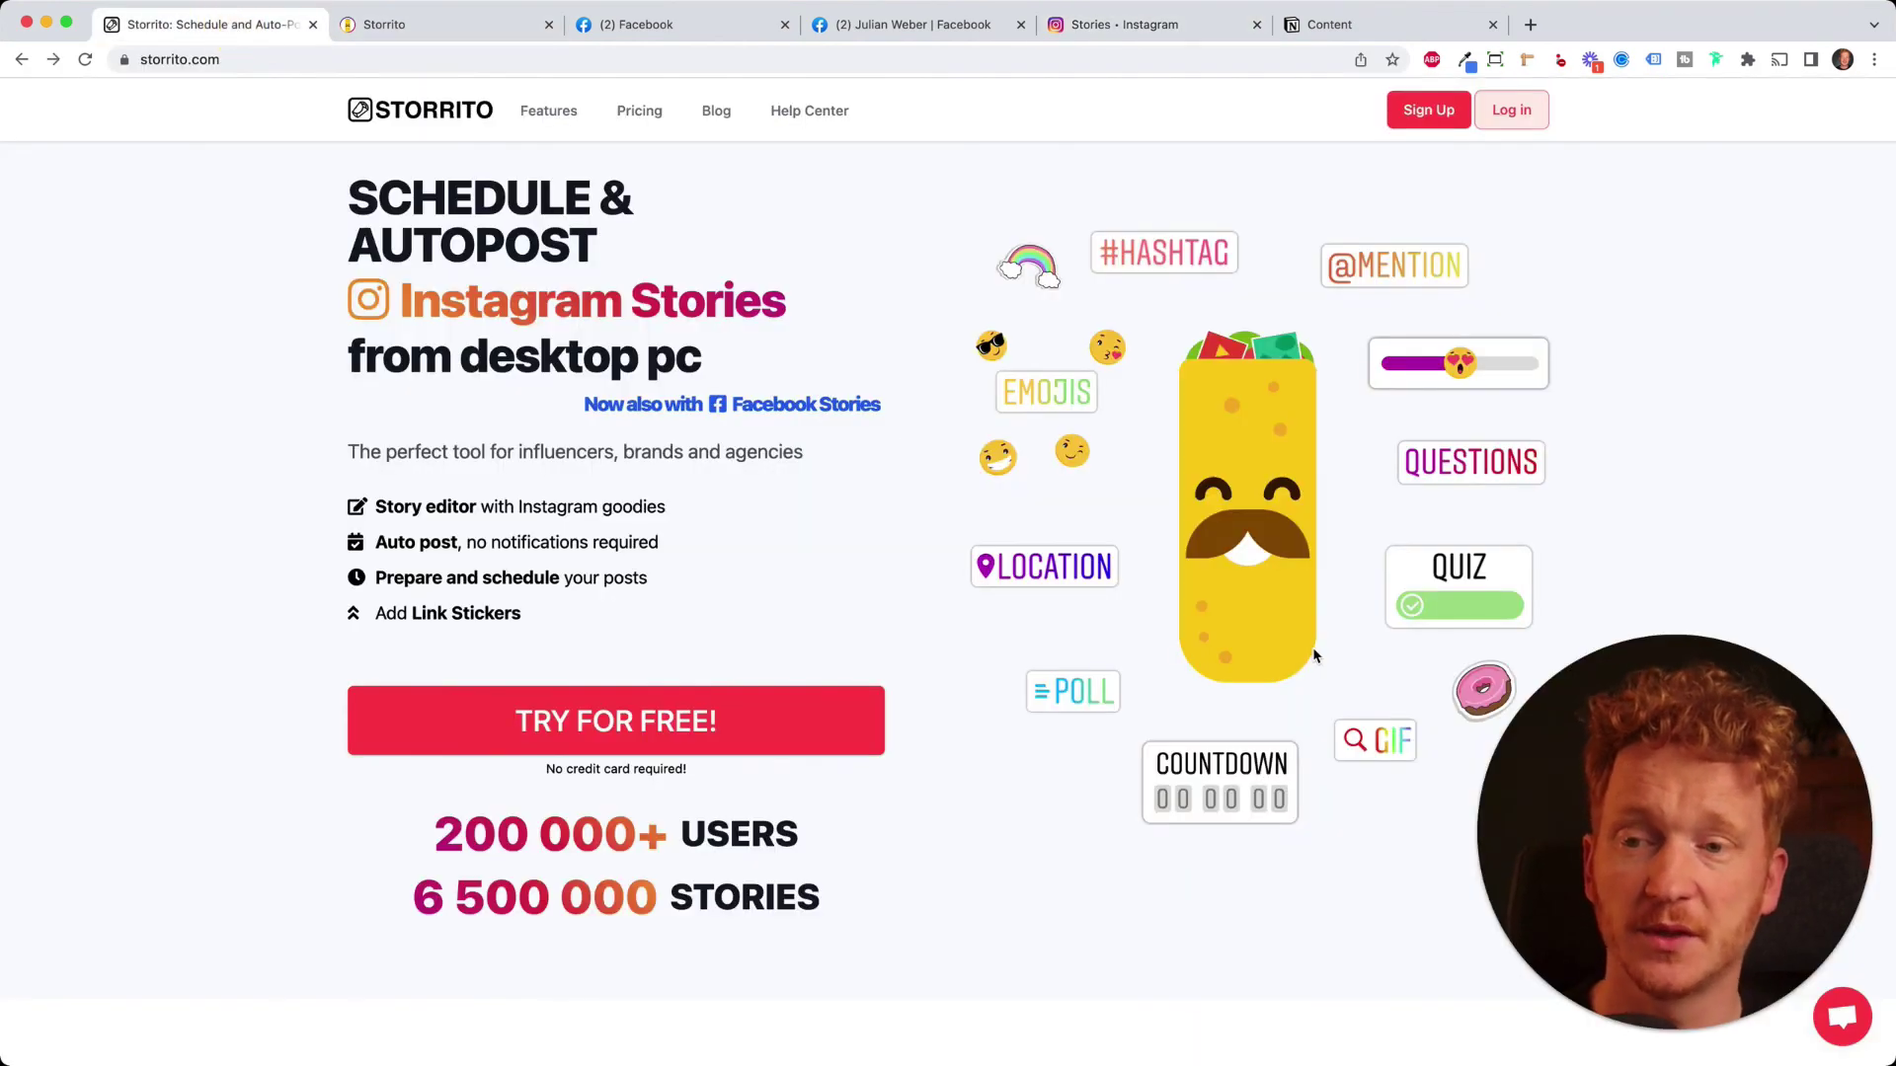